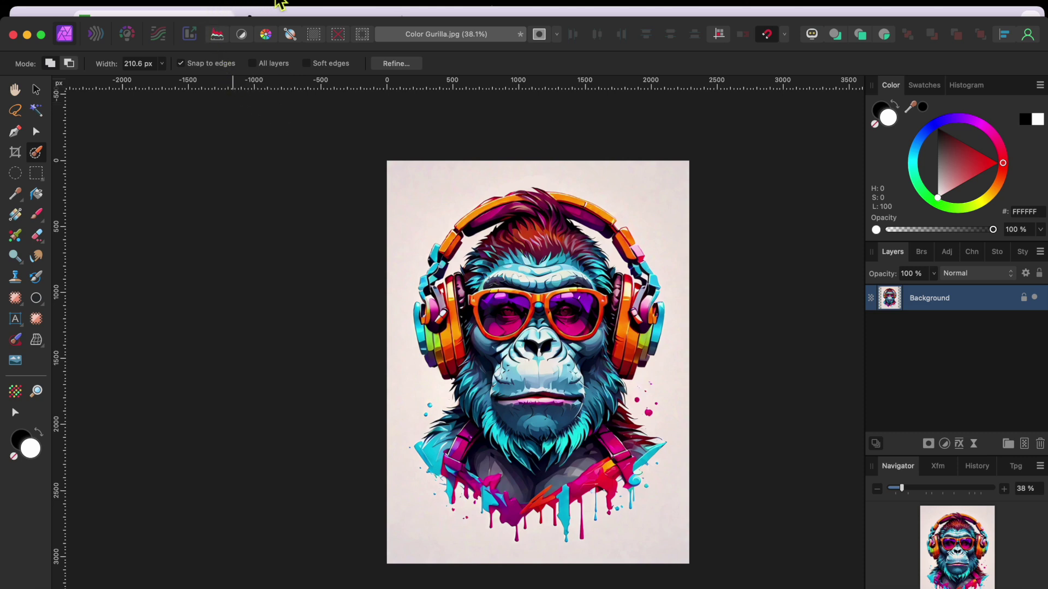
Add a fill layer below the gorilla Background layer and colour it green #16FF00
left_click(300, 3)
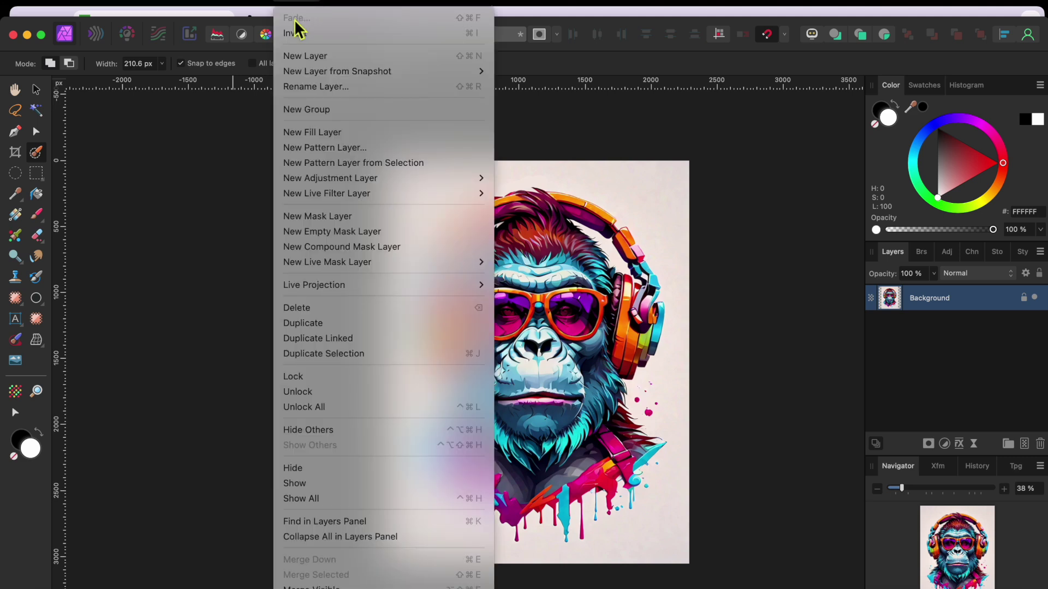
left_click(319, 131)
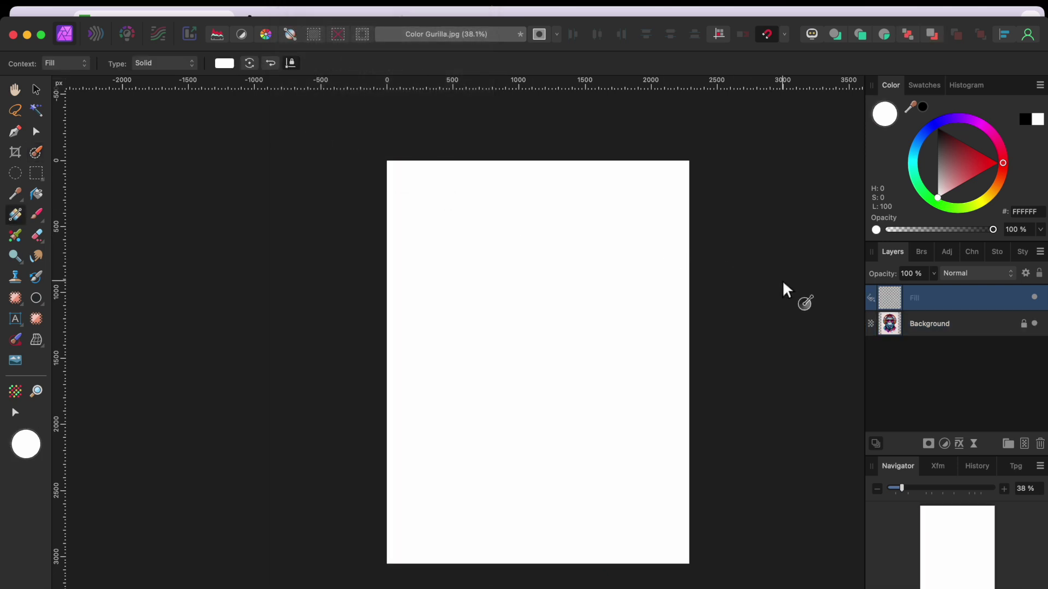
left_click_drag(963, 310, 948, 352)
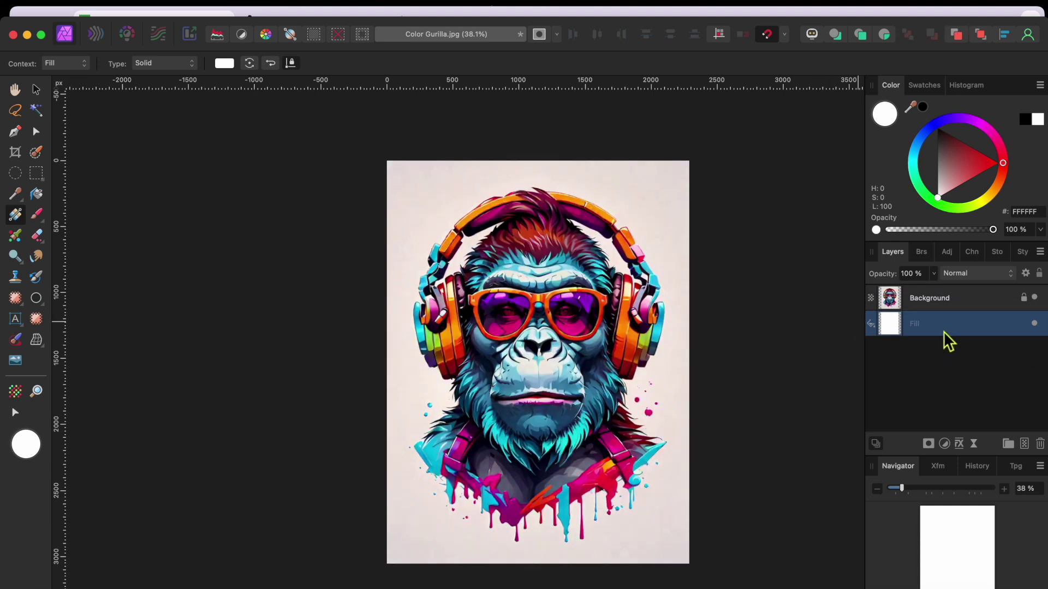
left_click(224, 64)
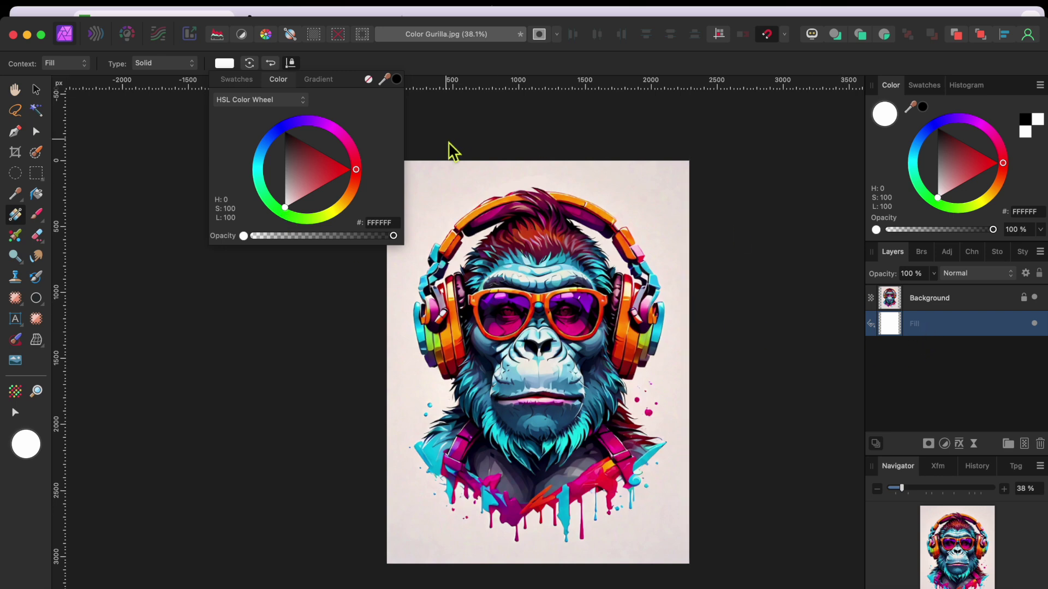
left_click(294, 223)
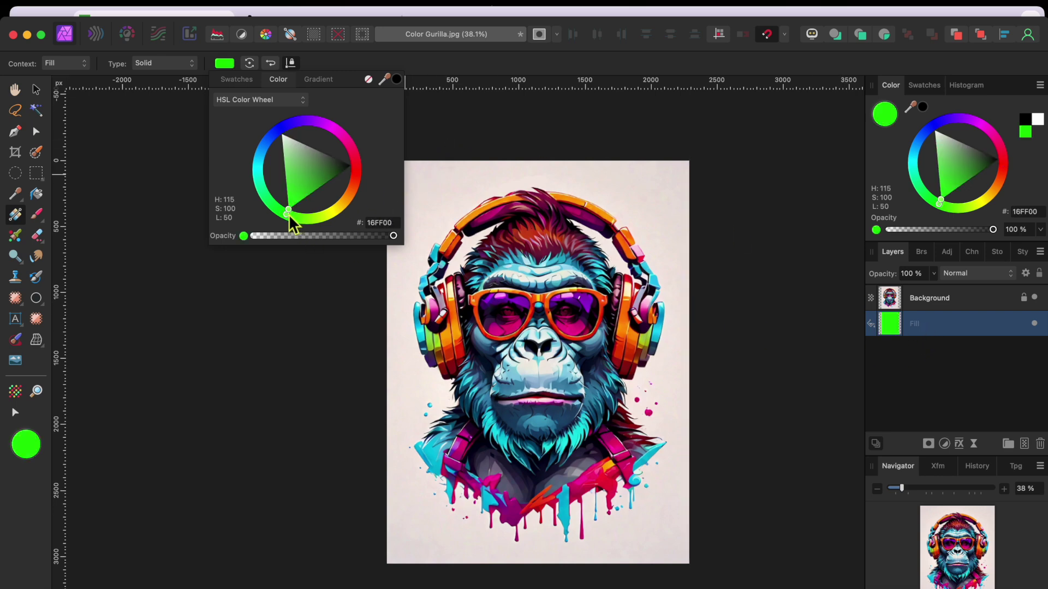
Brush a selection over the gorilla's glasses, muzzle, lower beard and chest
left_click(295, 311)
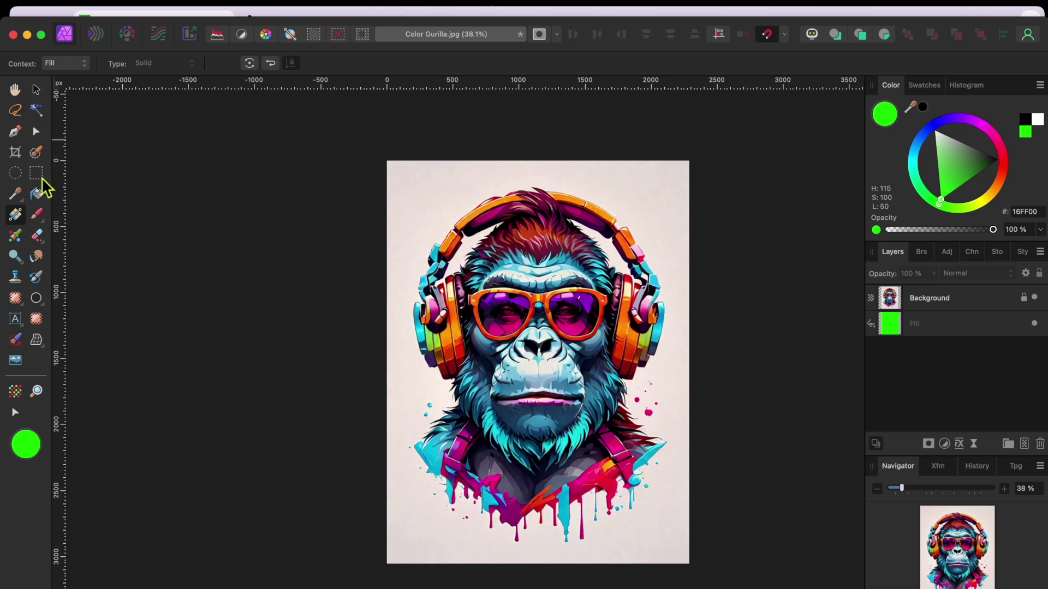
left_click(36, 152)
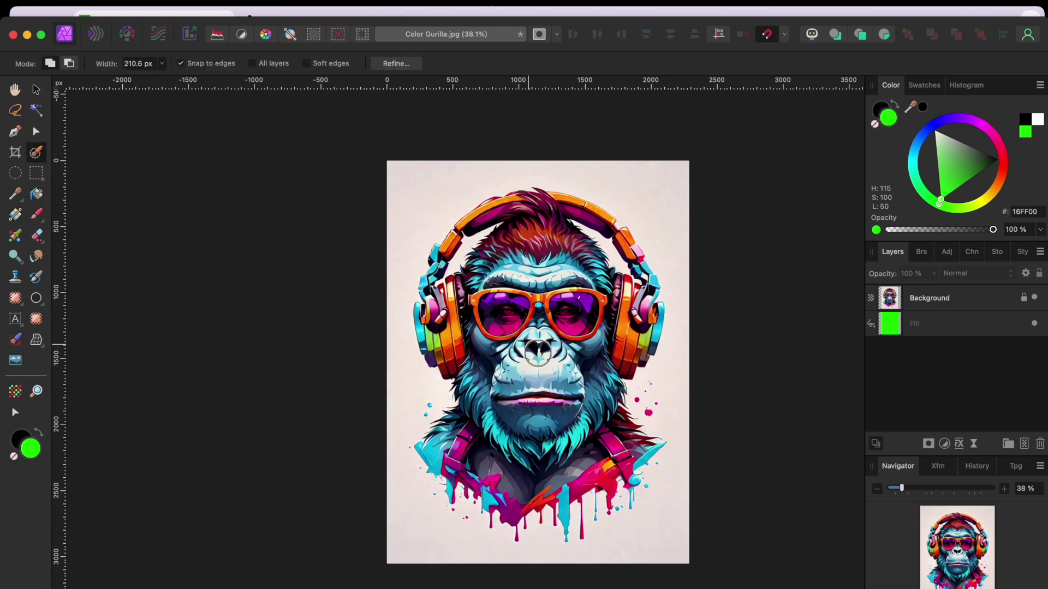
mouse_move(527, 370)
left_mouse_down()
mouse_move(534, 284)
mouse_move(470, 287)
mouse_move(469, 241)
mouse_move(531, 212)
mouse_move(541, 181)
mouse_move(523, 171)
mouse_move(467, 175)
mouse_move(388, 281)
mouse_move(375, 361)
mouse_move(361, 310)
mouse_move(382, 242)
mouse_move(495, 380)
mouse_move(462, 457)
mouse_move(488, 501)
left_mouse_up()
scroll(526, 279, "up", 5)
scroll(488, 501, "down", 5)
mouse_move(484, 456)
left_mouse_down()
mouse_move(421, 426)
mouse_move(545, 484)
mouse_move(587, 454)
mouse_move(629, 456)
mouse_move(622, 476)
mouse_move(687, 424)
mouse_move(674, 460)
mouse_move(709, 422)
mouse_move(621, 188)
left_mouse_up()
Extend the brushed selection over the rest of the gorilla, then target the Background layer
scroll(621, 188, "up", 1)
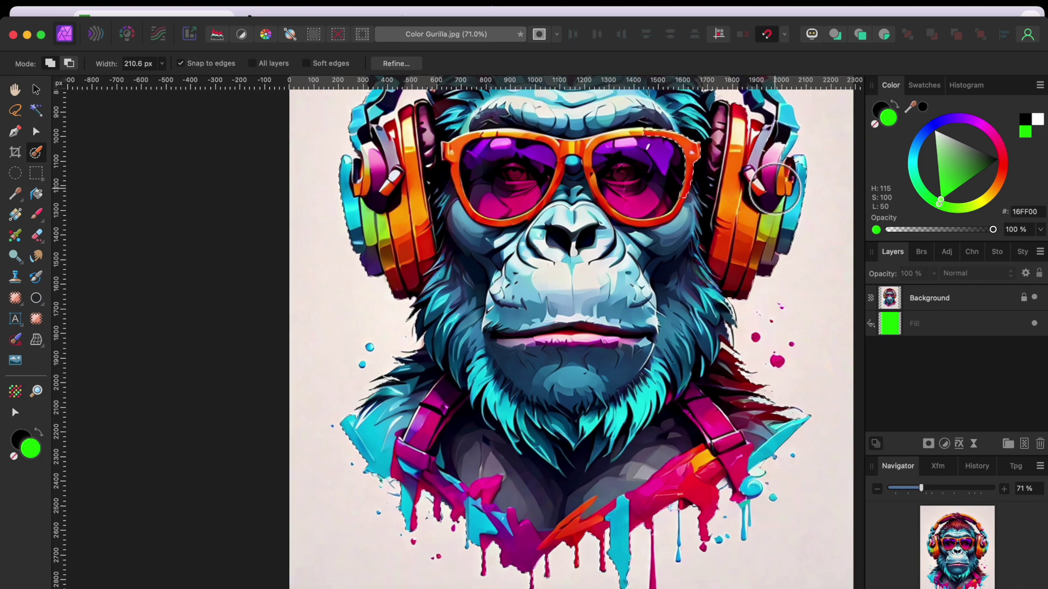
scroll(705, 192, "up", 5)
scroll(704, 191, "right", 3)
scroll(400, 227, "up", 5)
scroll(399, 228, "right", 1)
mouse_move(422, 219)
left_mouse_down()
mouse_move(535, 217)
mouse_move(582, 247)
mouse_move(586, 233)
mouse_move(641, 314)
mouse_move(641, 293)
mouse_move(655, 312)
mouse_move(674, 352)
mouse_move(681, 404)
left_mouse_up()
scroll(681, 404, "up", 5)
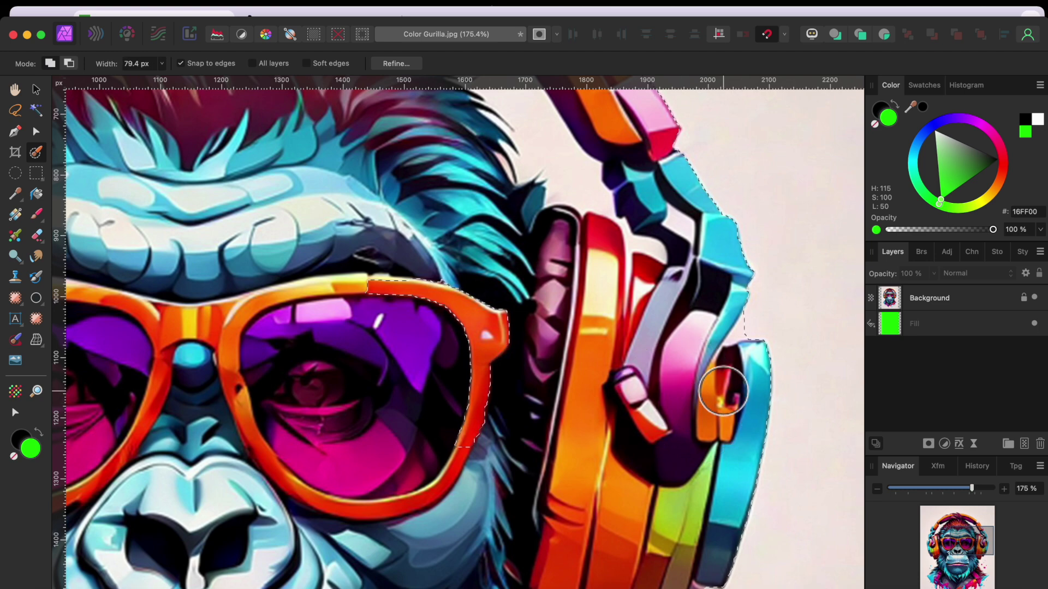
scroll(721, 386, "down", 3)
scroll(624, 335, "down", 3)
scroll(624, 334, "left", 1)
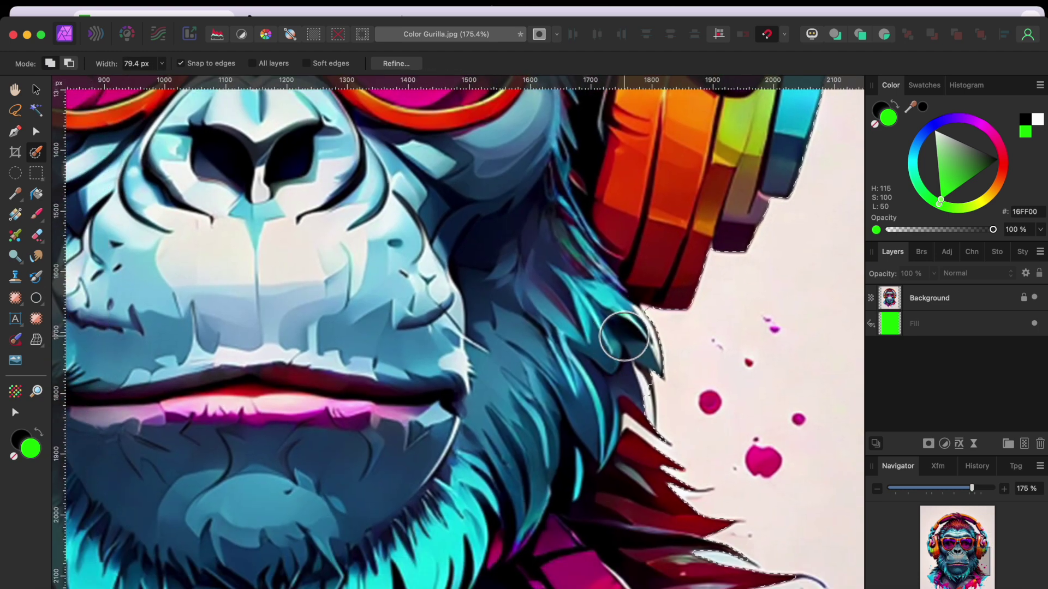
scroll(603, 290, "down", 2)
scroll(602, 295, "down", 8)
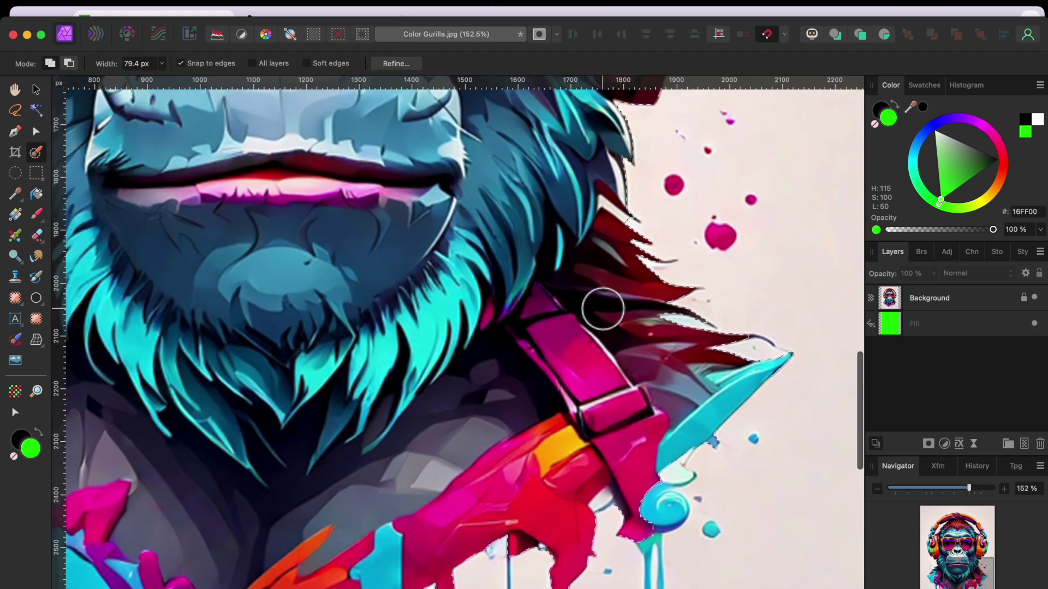
scroll(603, 304, "down", 2)
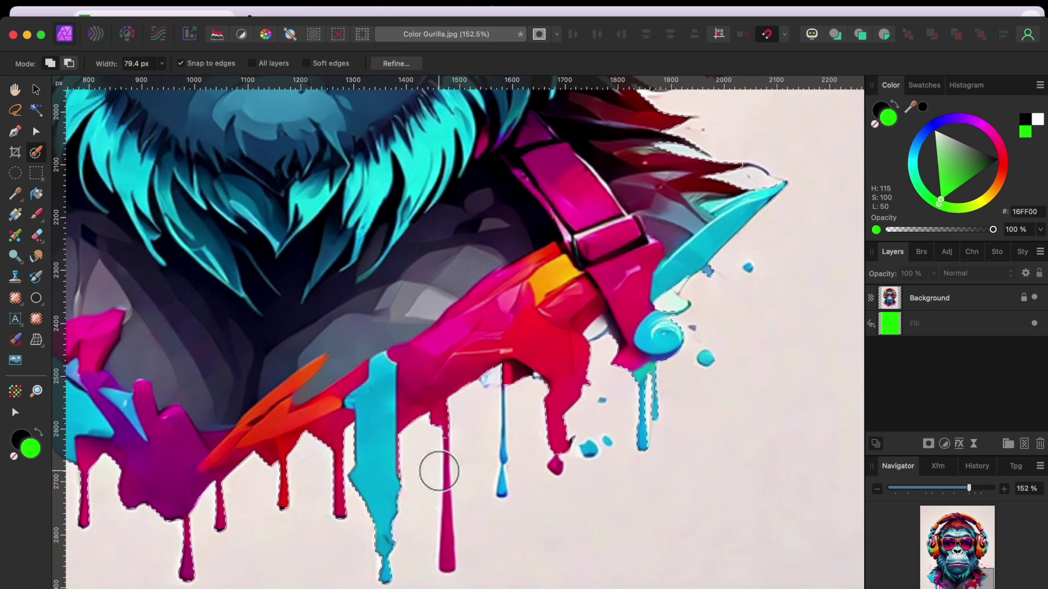
key("l")
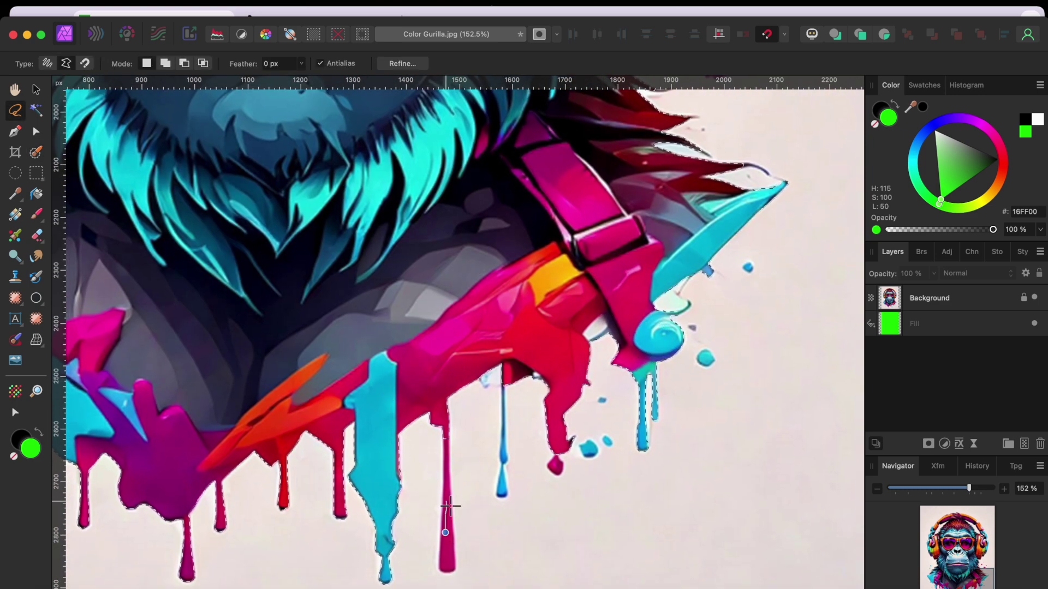
key("w")
scroll(451, 506, "left", 2)
scroll(451, 506, "down", 1)
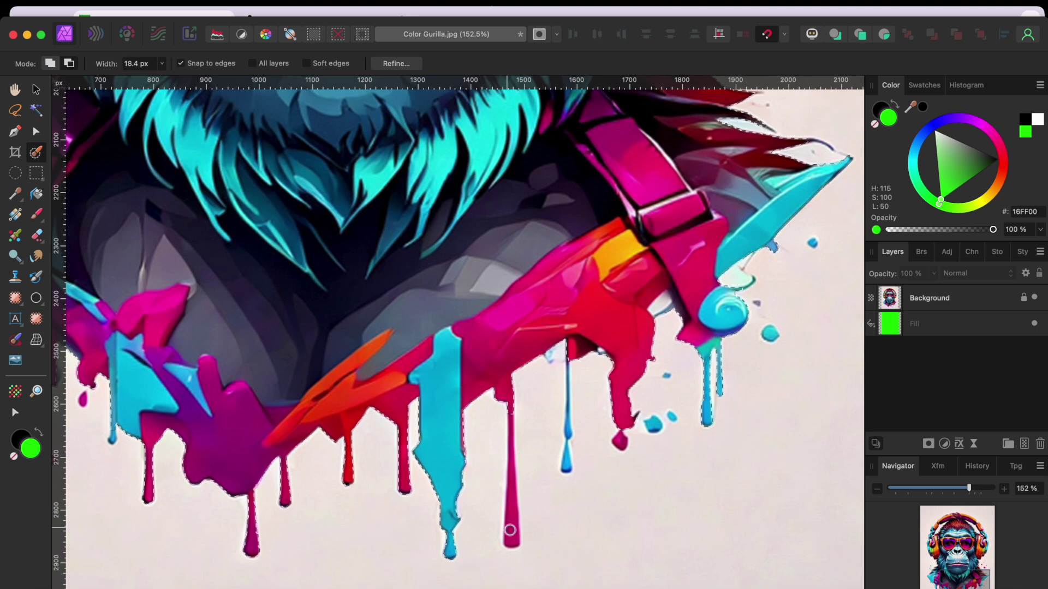
left_click(929, 297)
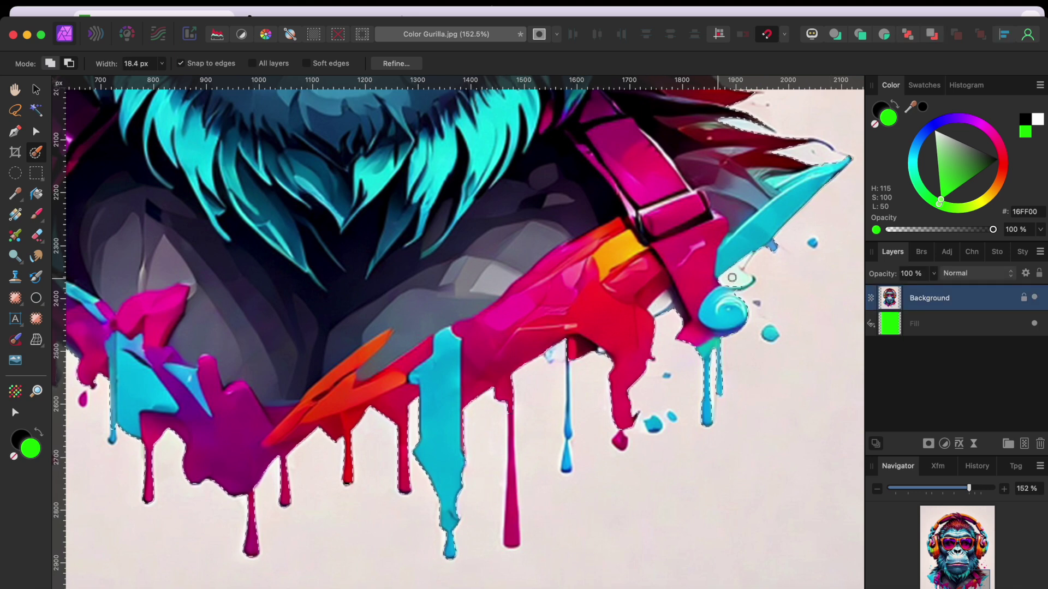
Fit the whole image in view and open Refine Selection for the gorilla selection
scroll(732, 277, "up", 5)
scroll(710, 272, "right", 4)
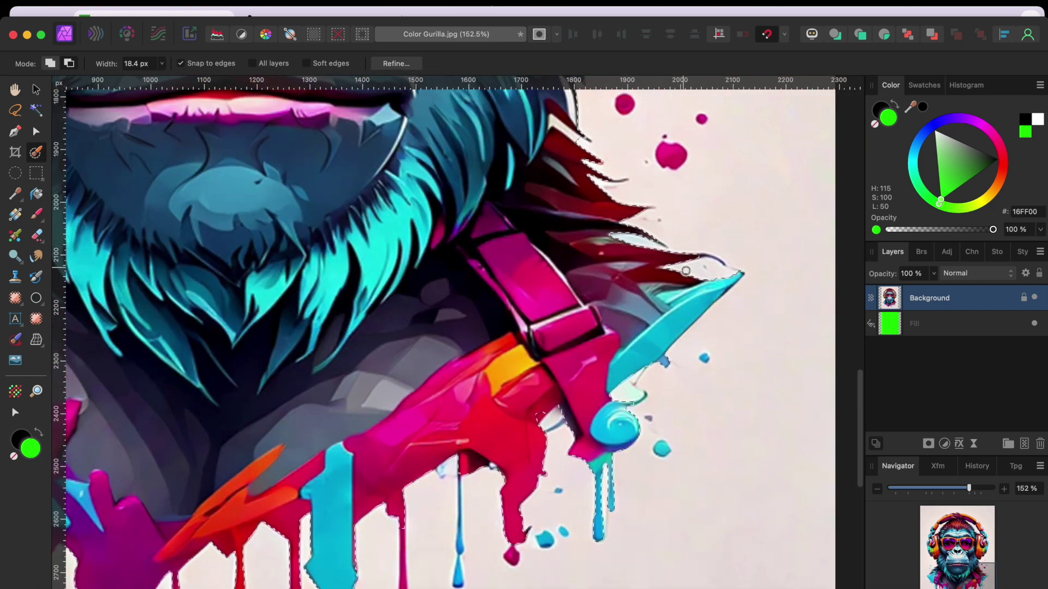
scroll(686, 271, "down", 5)
scroll(685, 270, "up", 6)
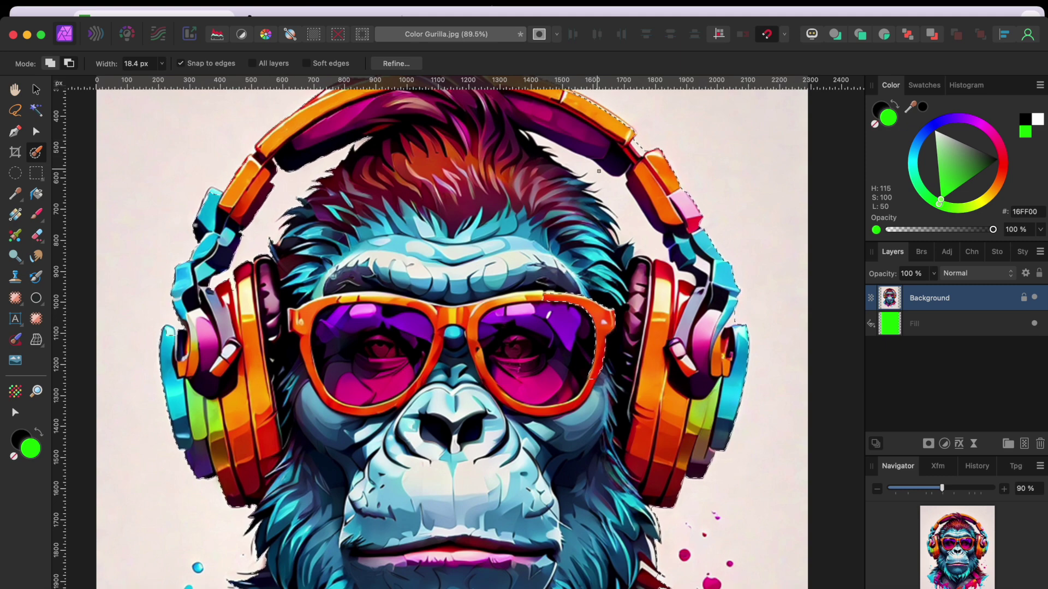
scroll(624, 200, "down", 4)
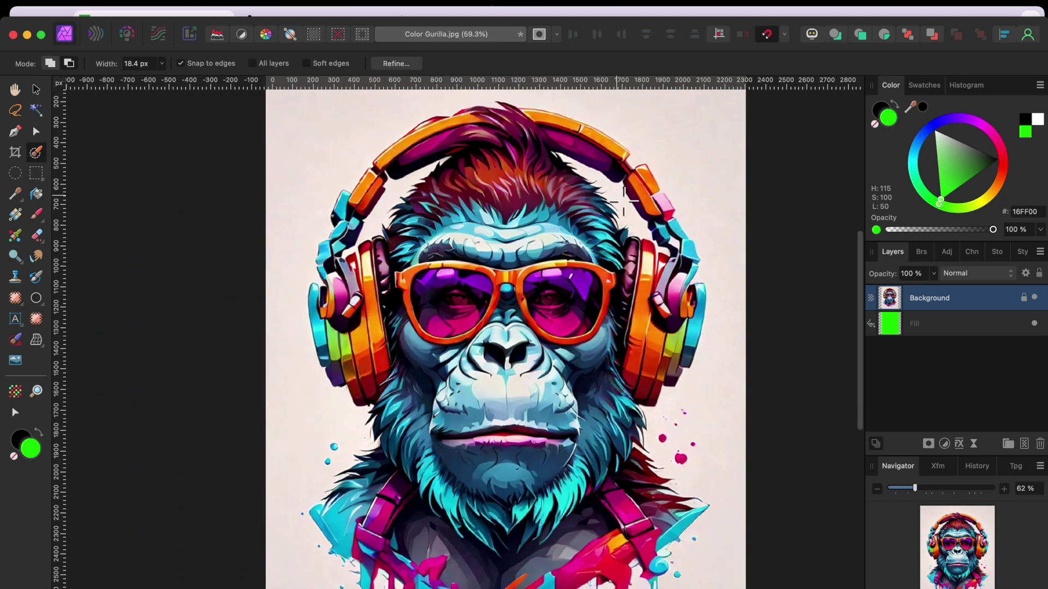
scroll(624, 200, "down", 1)
left_click(396, 63)
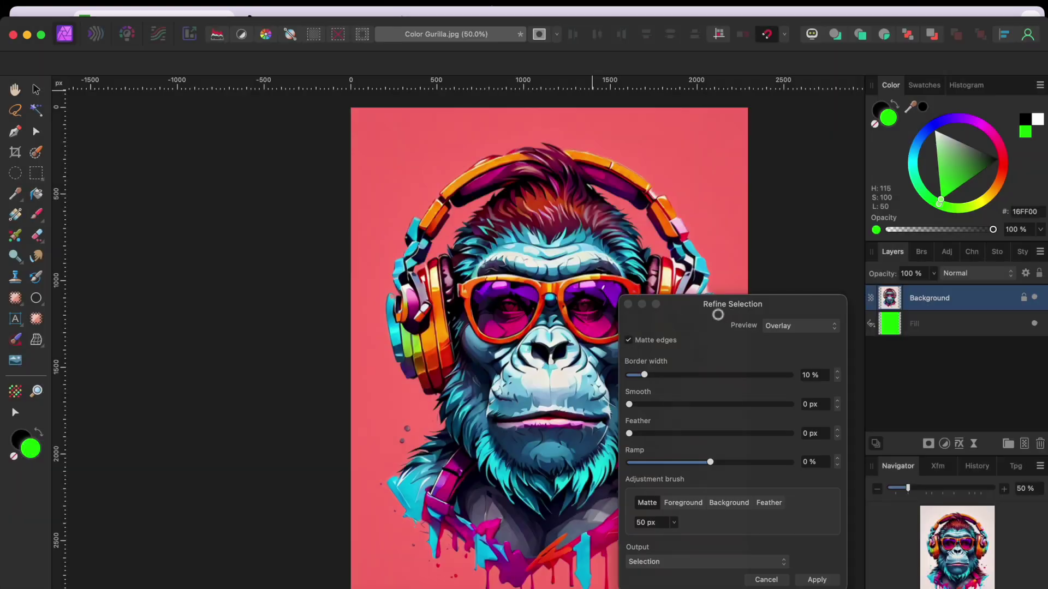
Set the refine brush to Foreground to mark the gorilla's edges
scroll(534, 415, "up", 6)
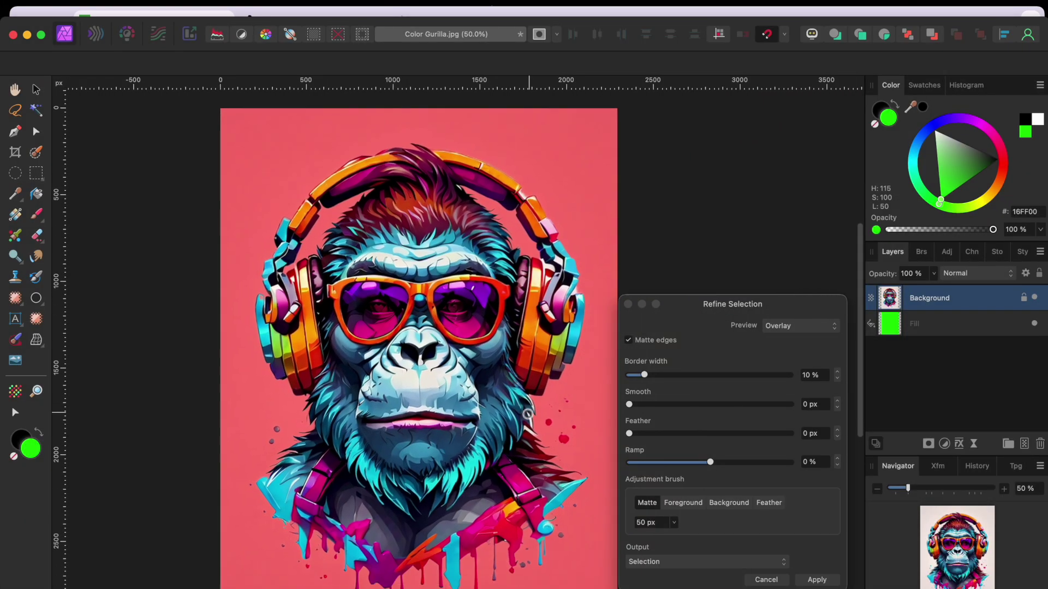
scroll(336, 224, "right", 3)
scroll(335, 224, "up", 1)
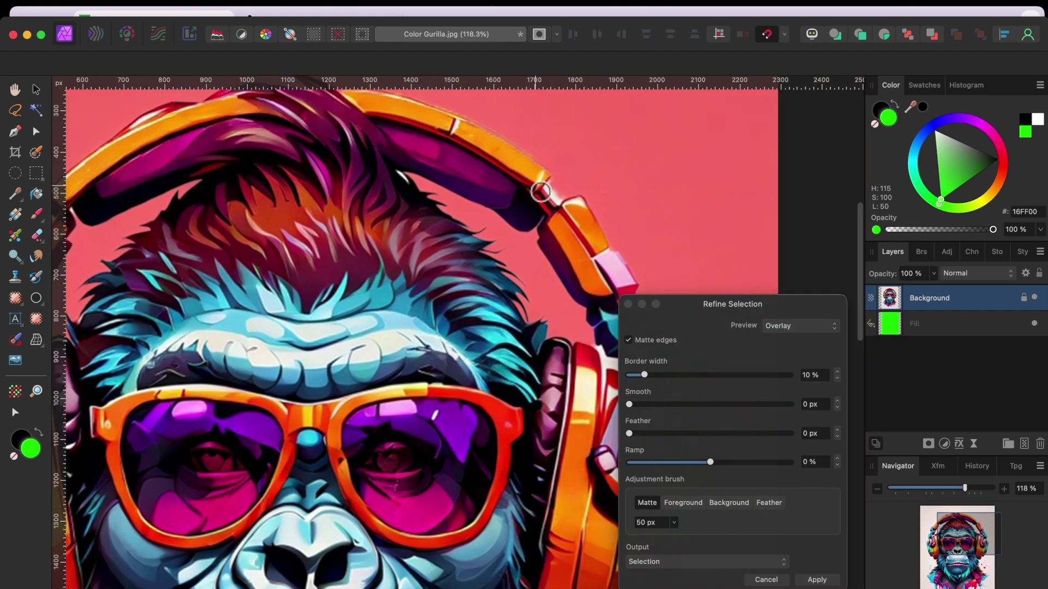
left_click(683, 502)
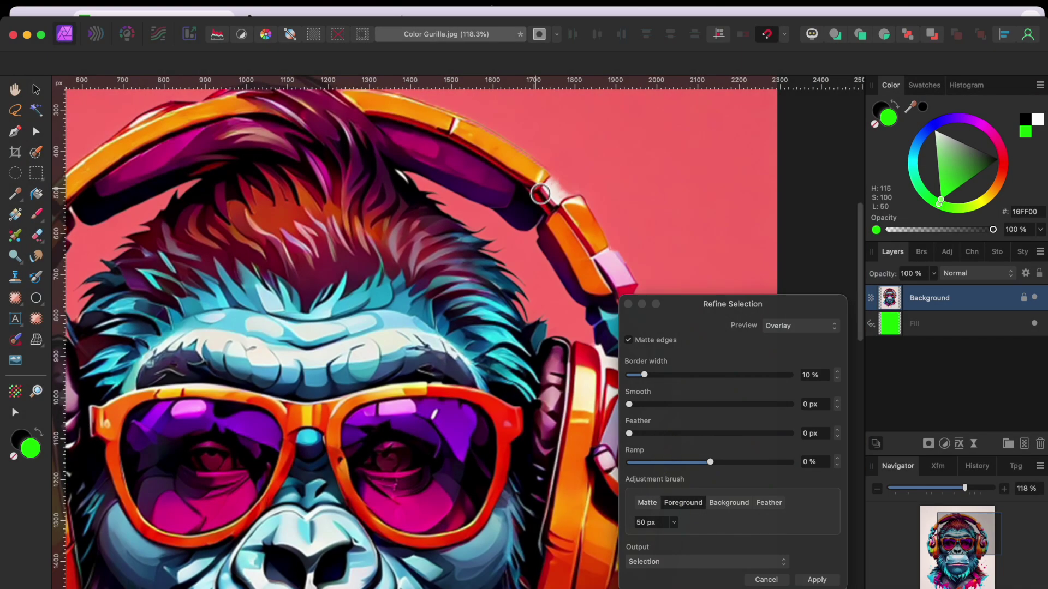
Output the refined selection as a new layer with mask and apply it
scroll(540, 193, "down", 2)
scroll(540, 194, "right", 2)
scroll(541, 194, "down", 1)
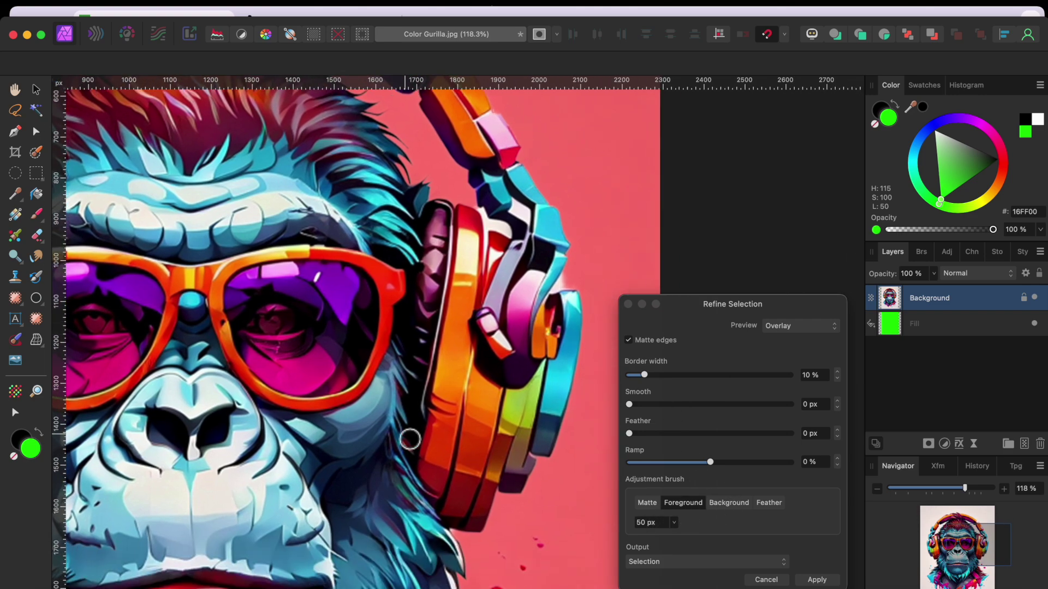
scroll(409, 439, "down", 2)
scroll(407, 441, "down", 3)
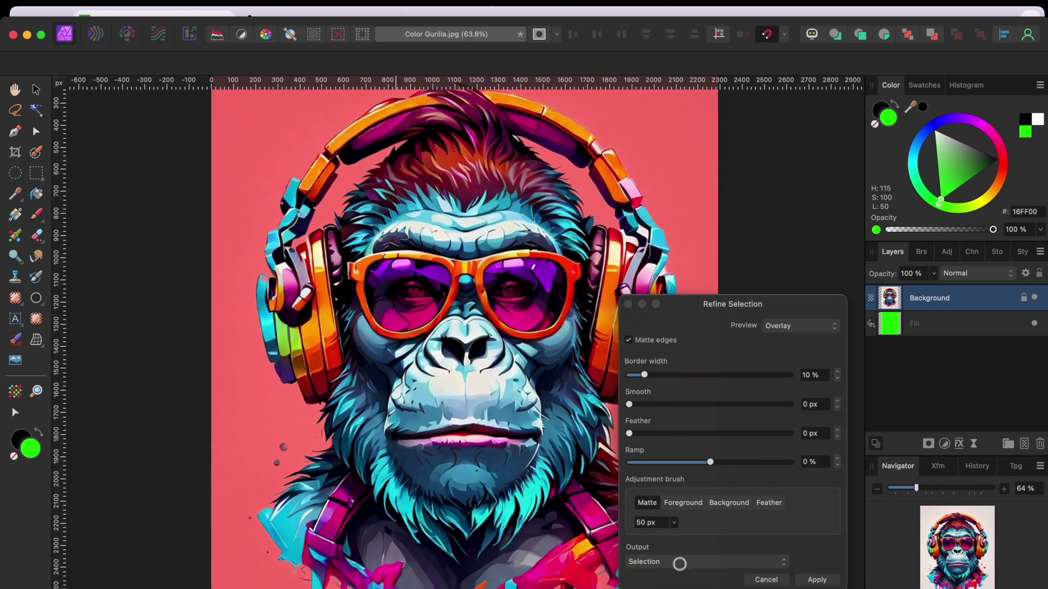
left_click(679, 561)
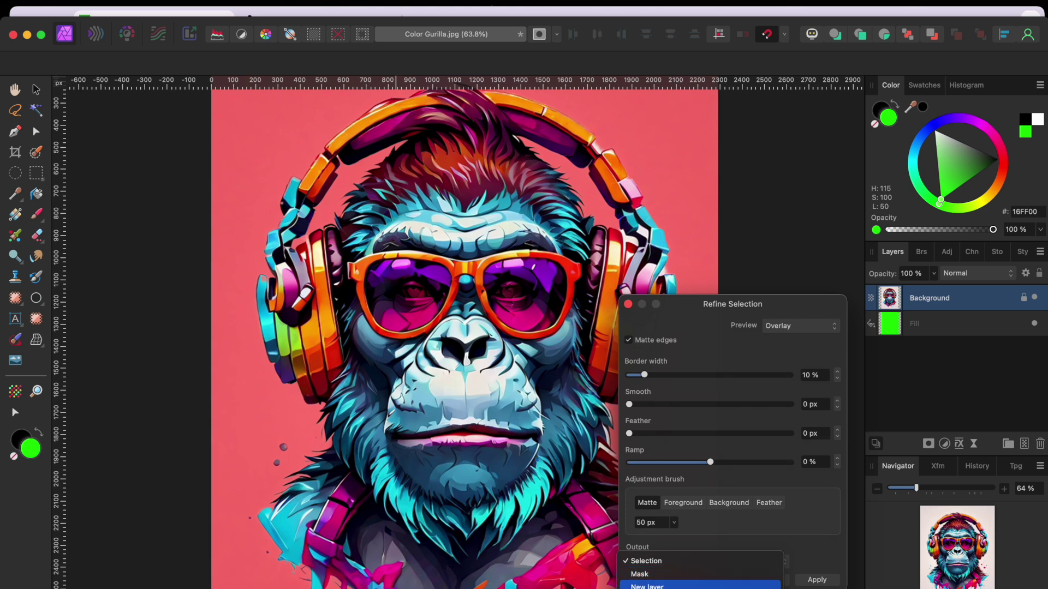
left_click(655, 587)
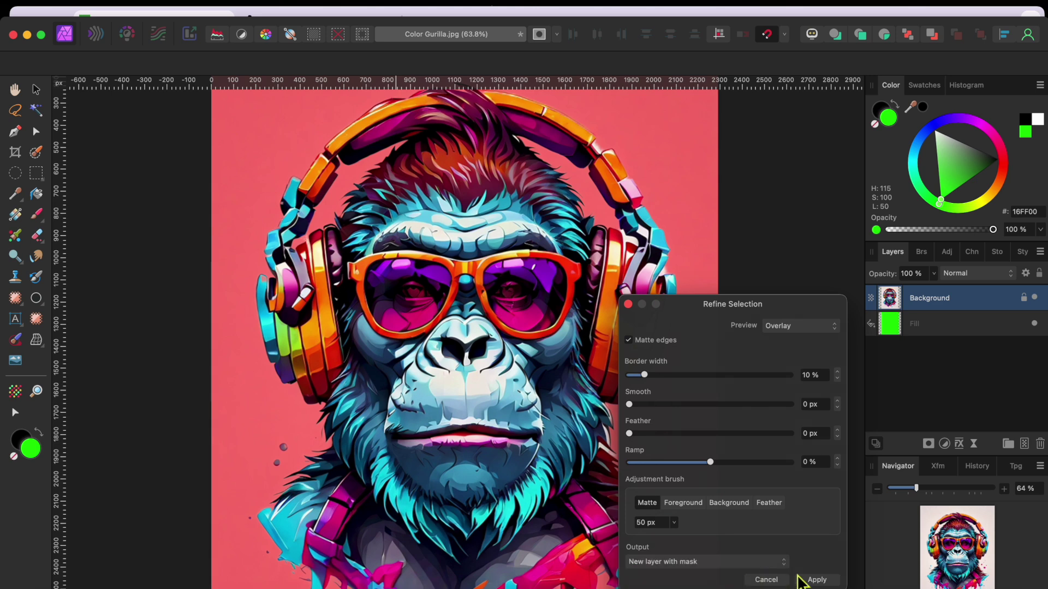
left_click(817, 580)
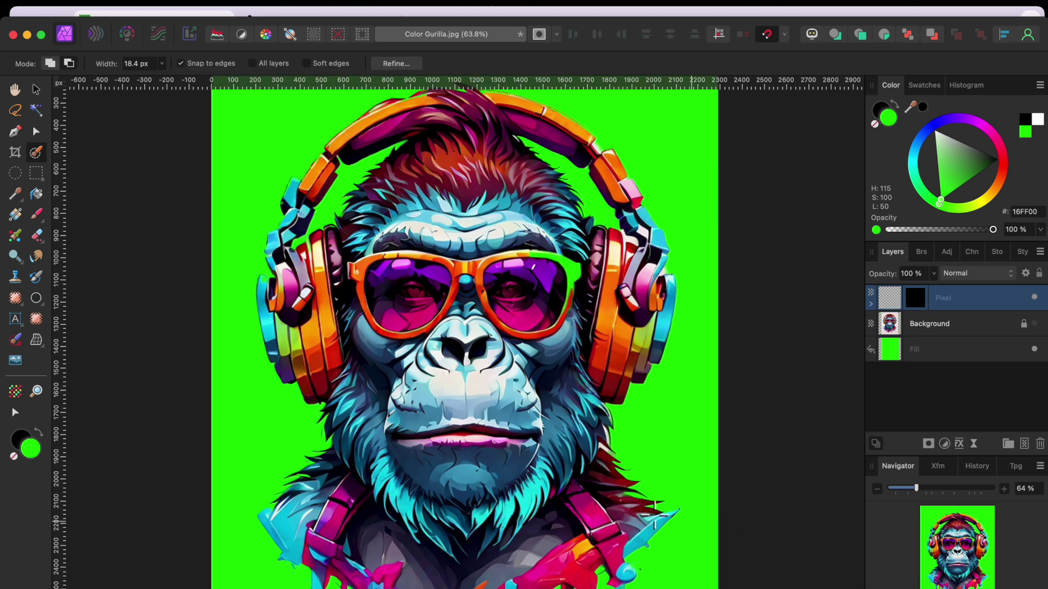
Select the cut-out gorilla Pixel layer and duplicate it with Cmd+J
scroll(654, 513, "down", 5)
key("l")
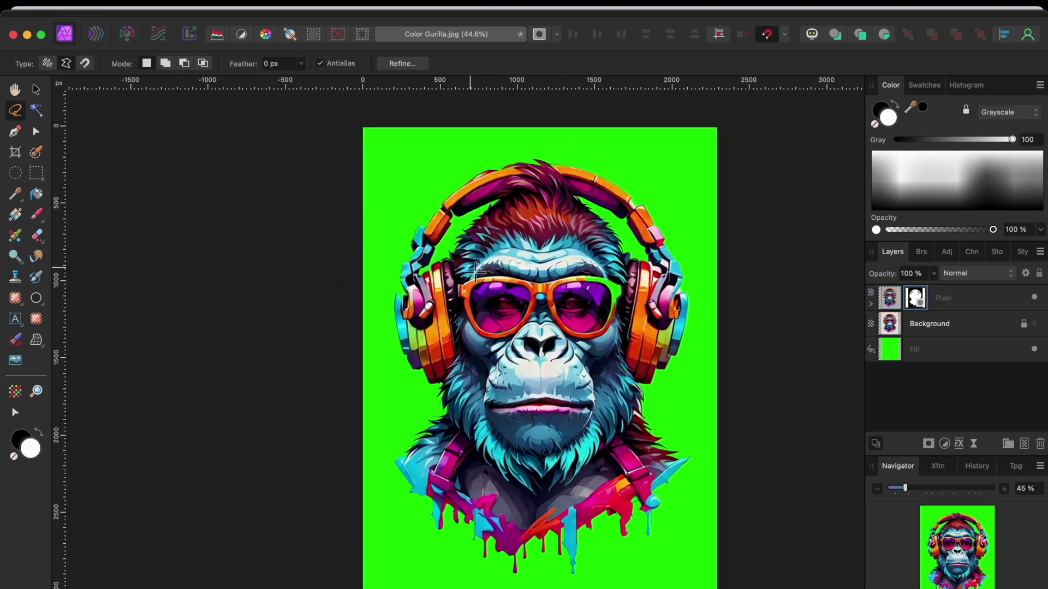
scroll(475, 269, "right", 2)
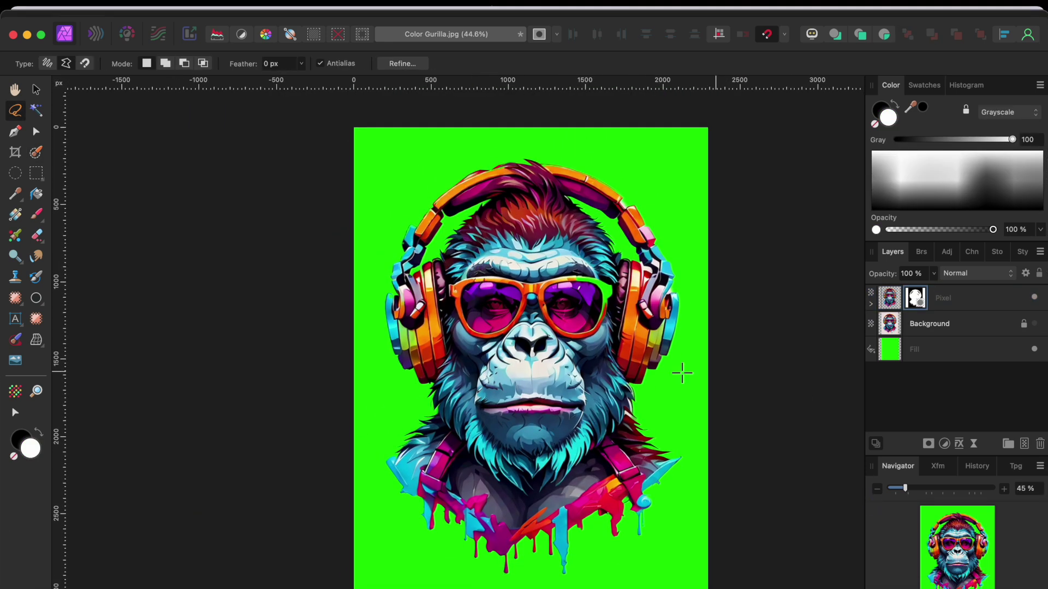
left_click(961, 311)
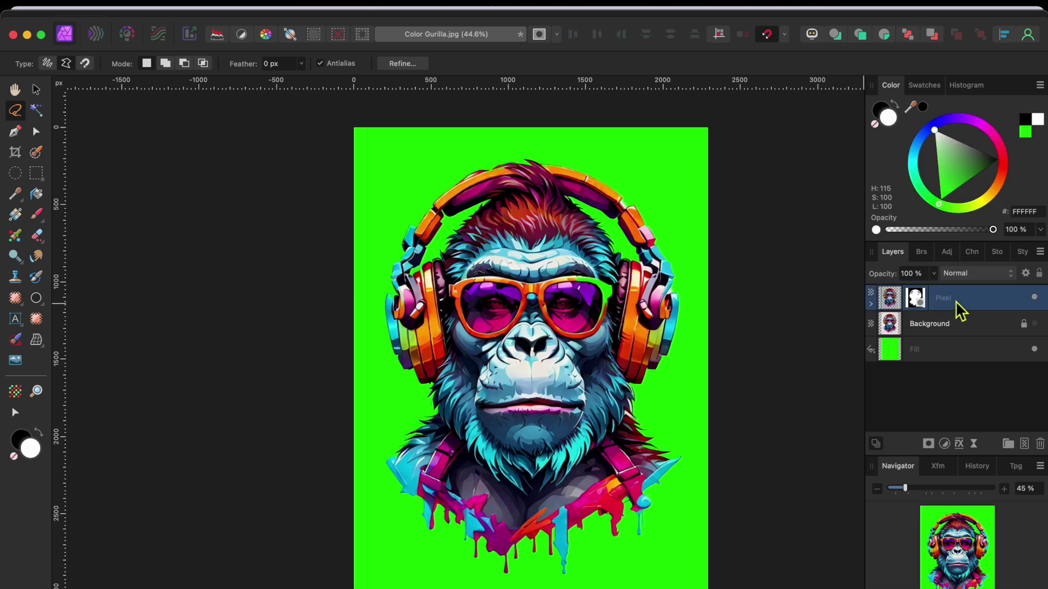
key("super+j")
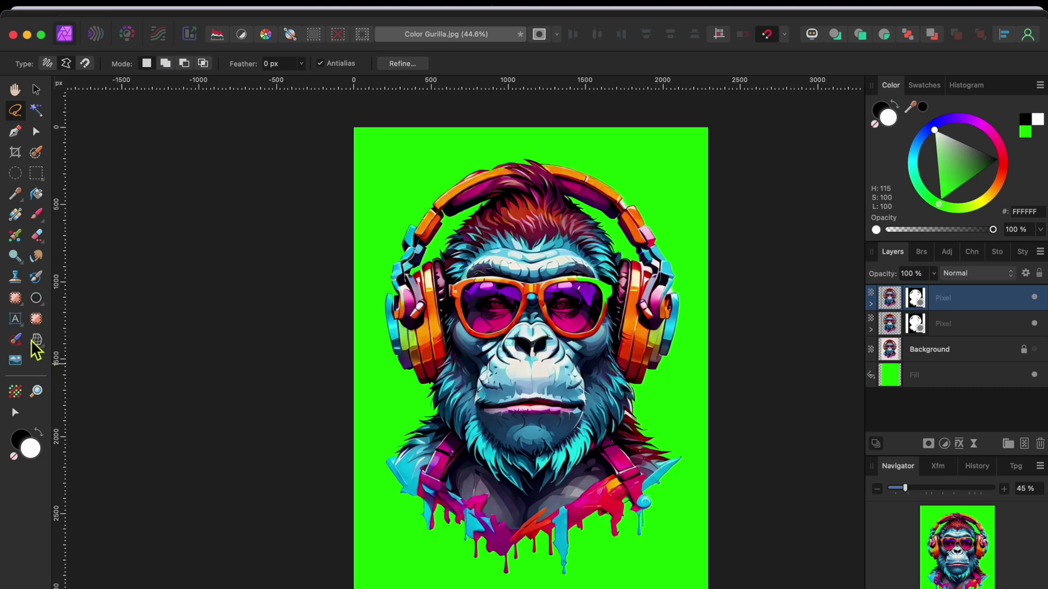
Create an Artistic Text frame on the gorilla's left and type C, O, O, L on separate lines
left_click(15, 319)
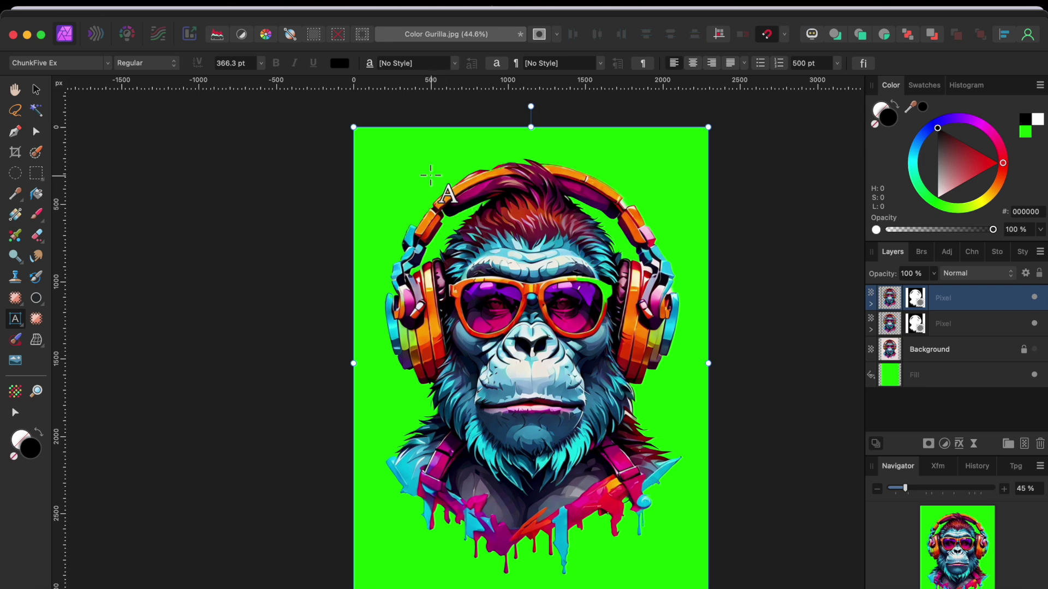
left_click_drag(429, 174, 464, 237)
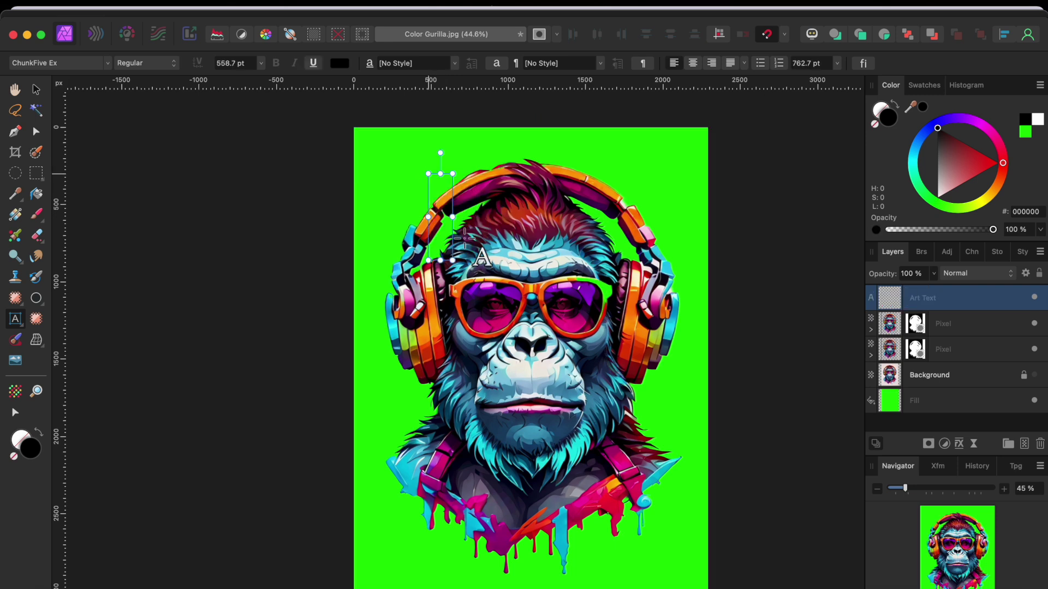
type("C ")
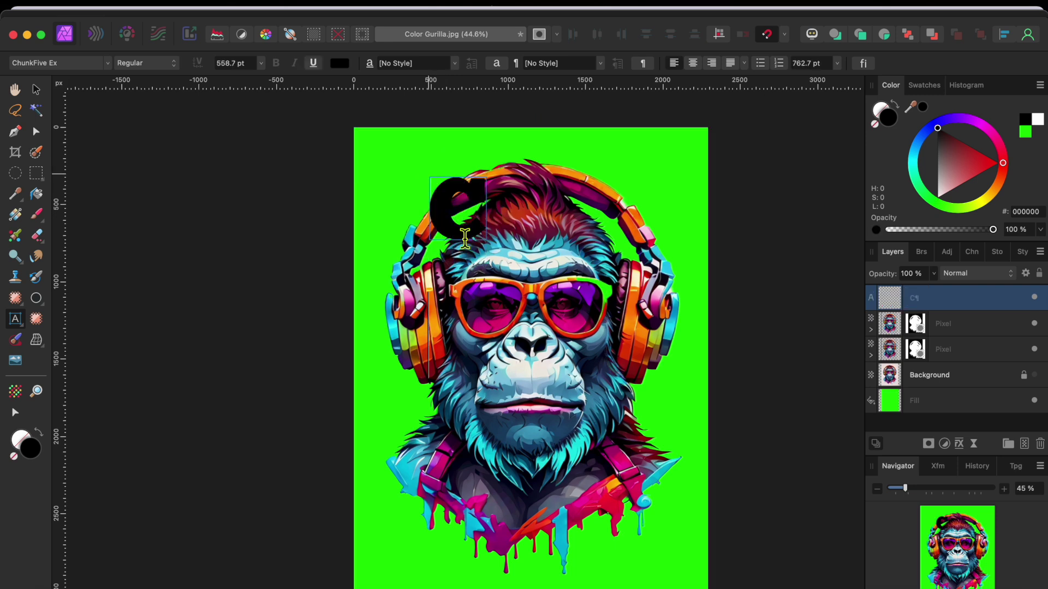
type("O ")
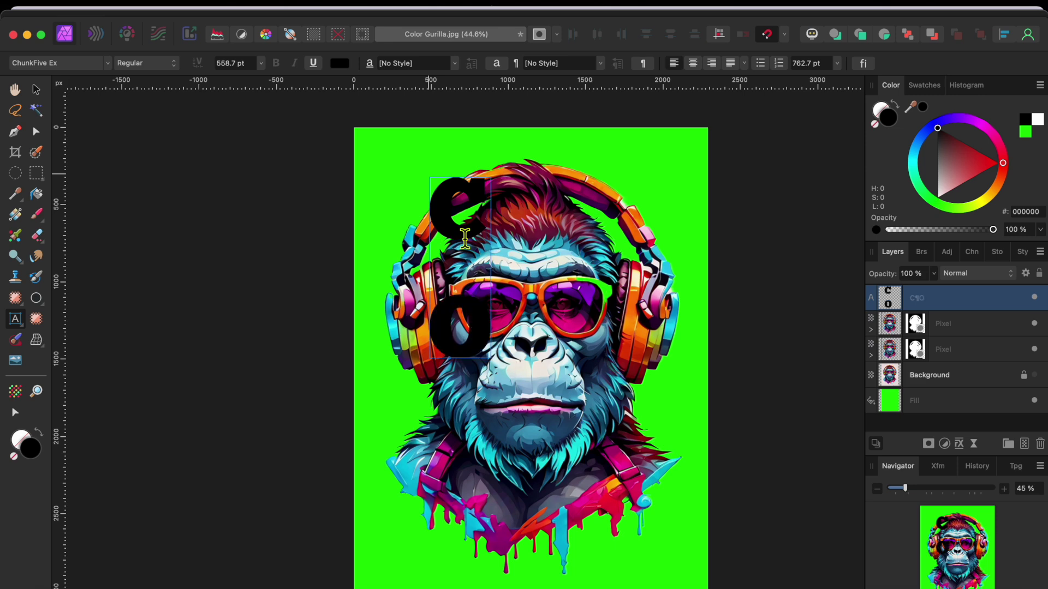
type("O")
key("Return")
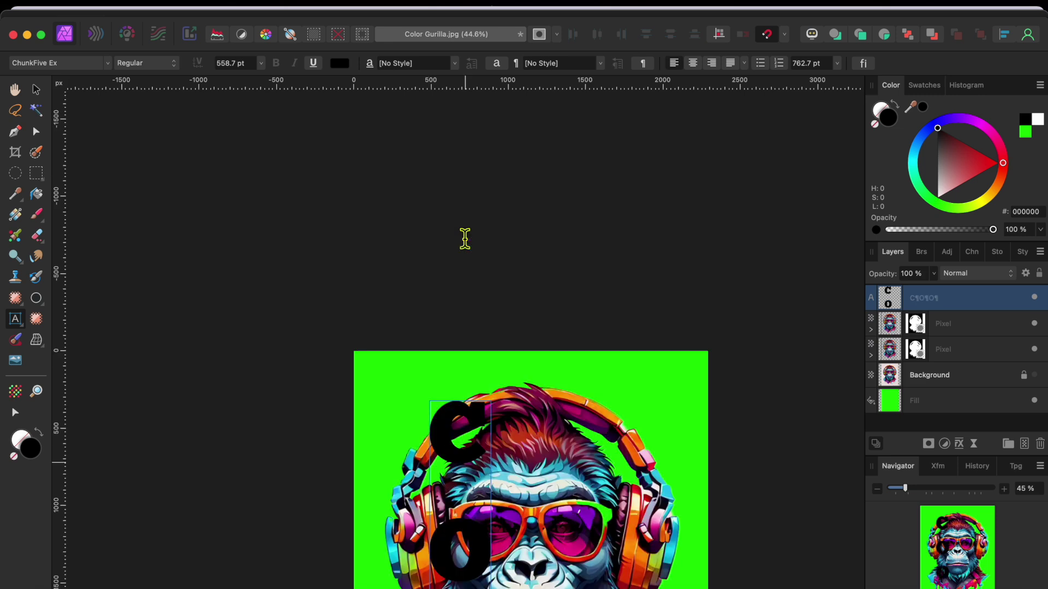
type("L")
scroll(490, 275, "down", 5)
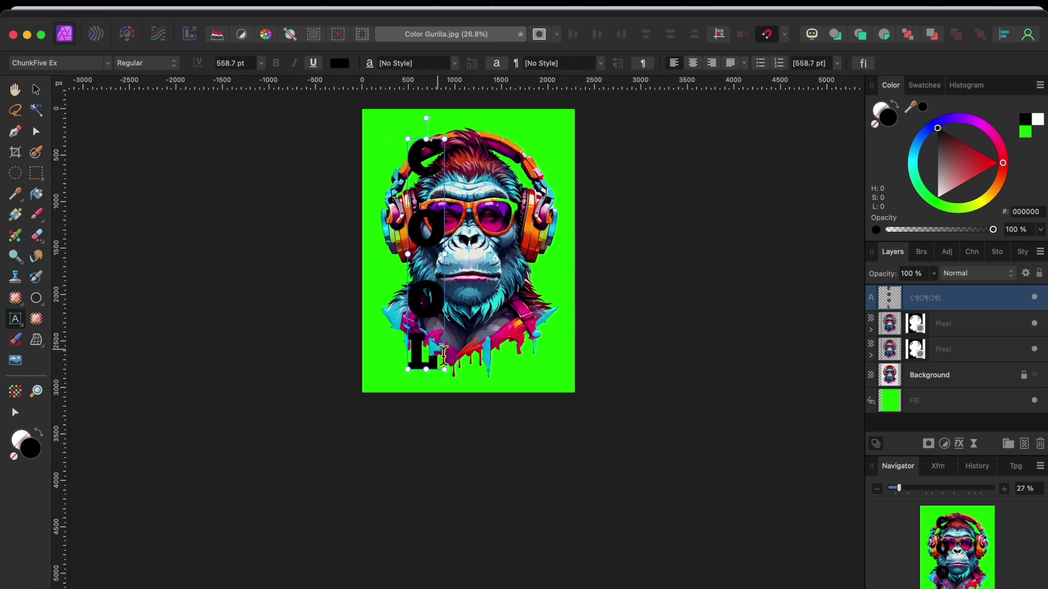
Select all the COOL text and set its leading to 288, then 500, then 450 pt
left_click_drag(438, 350, 382, 117)
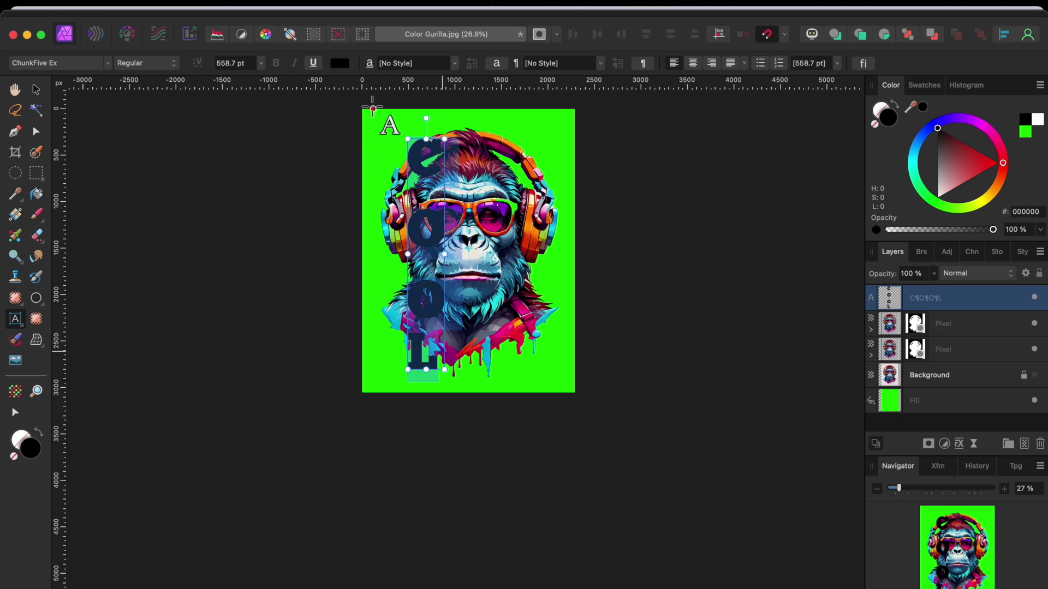
left_click(837, 63)
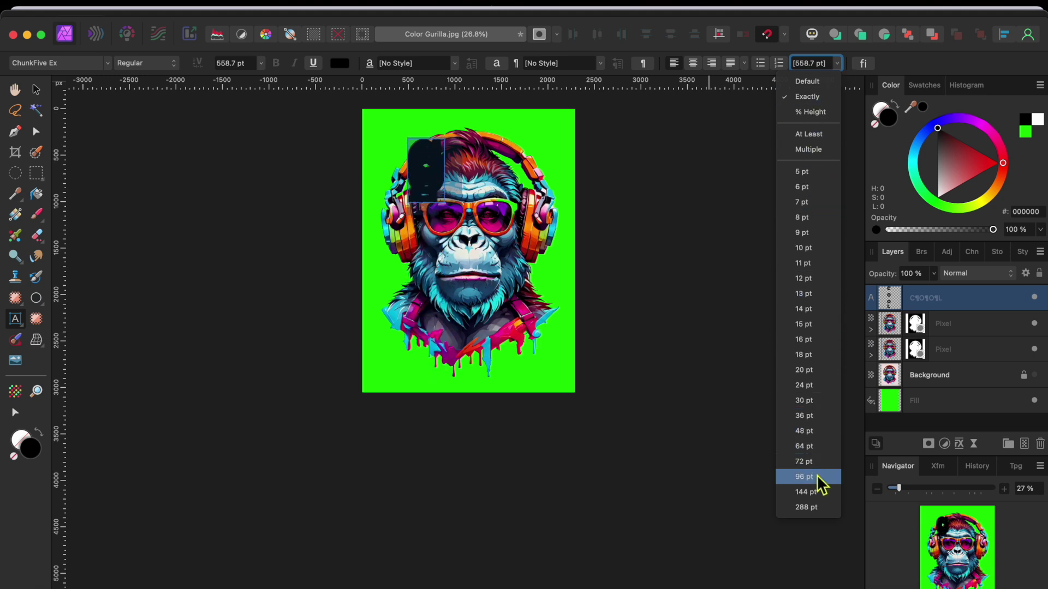
left_click(811, 513)
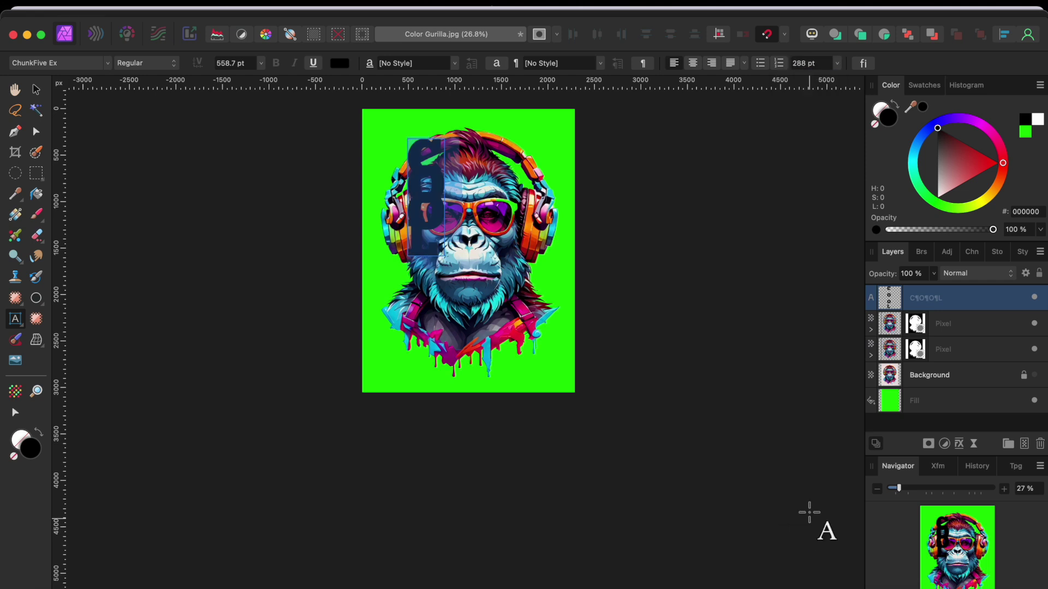
left_click(808, 64)
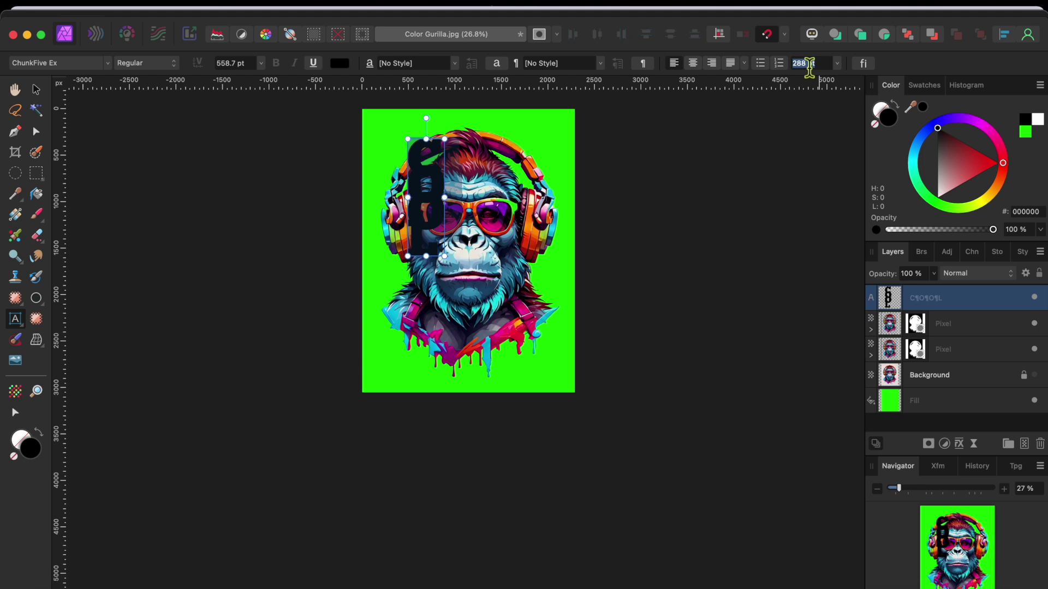
key("Return")
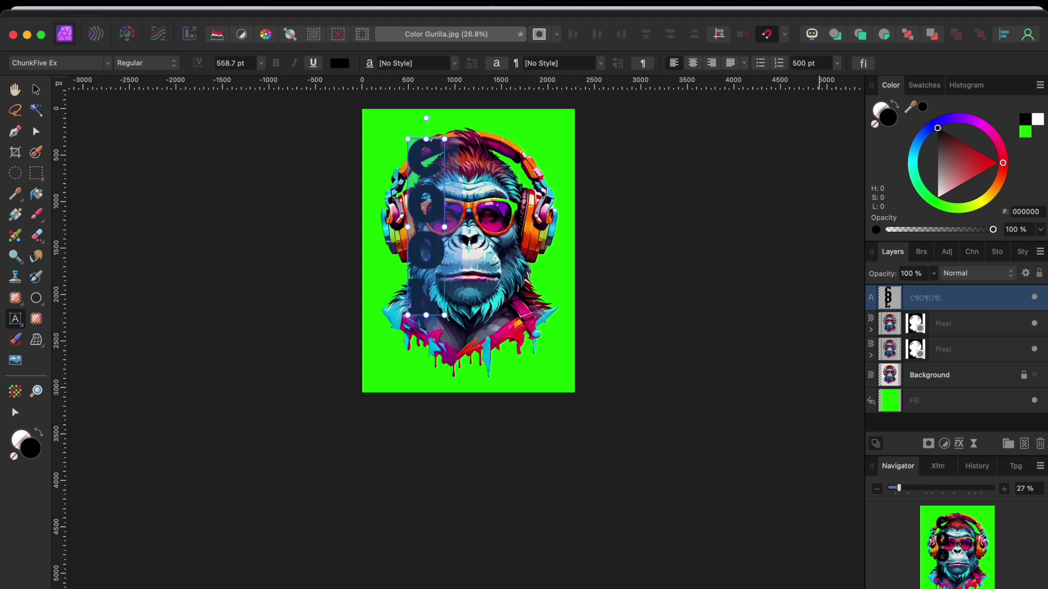
left_click(813, 65)
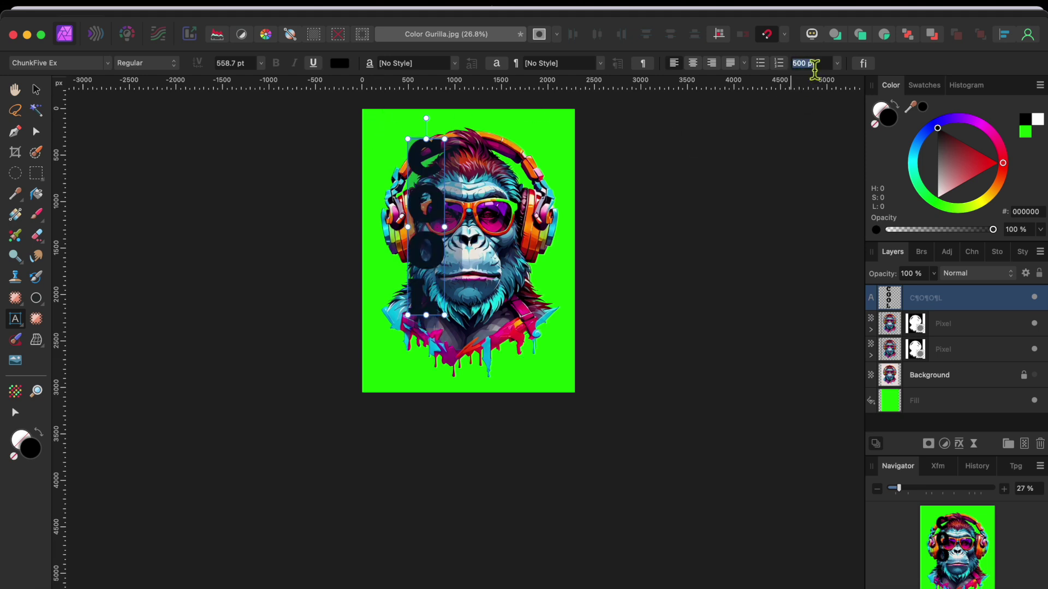
key("Return")
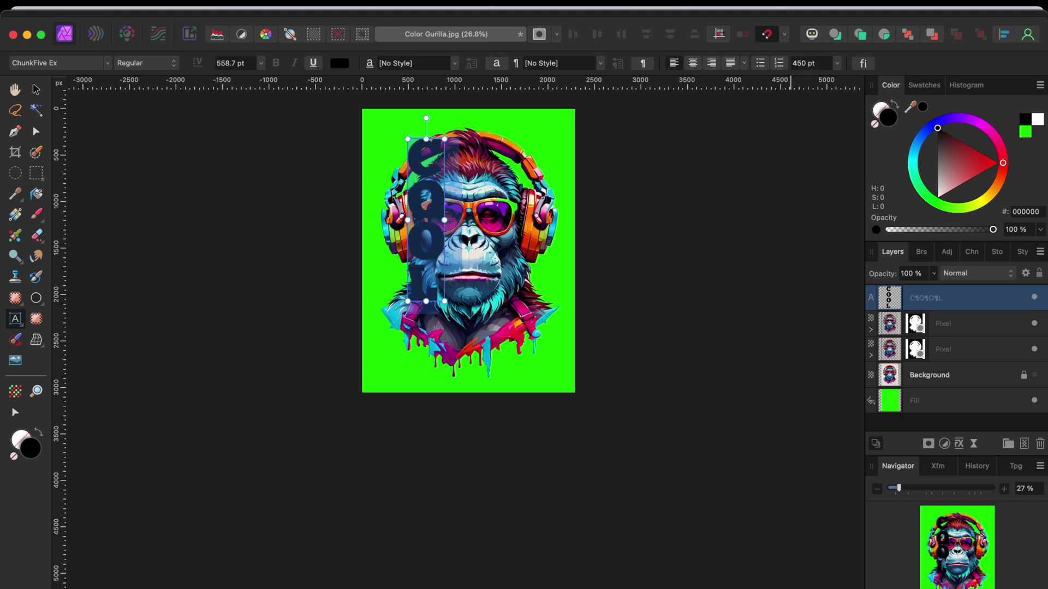
Scale the COOL text up to about 726.8 pt so it runs from headphones to chest
scroll(469, 361, "up", 3)
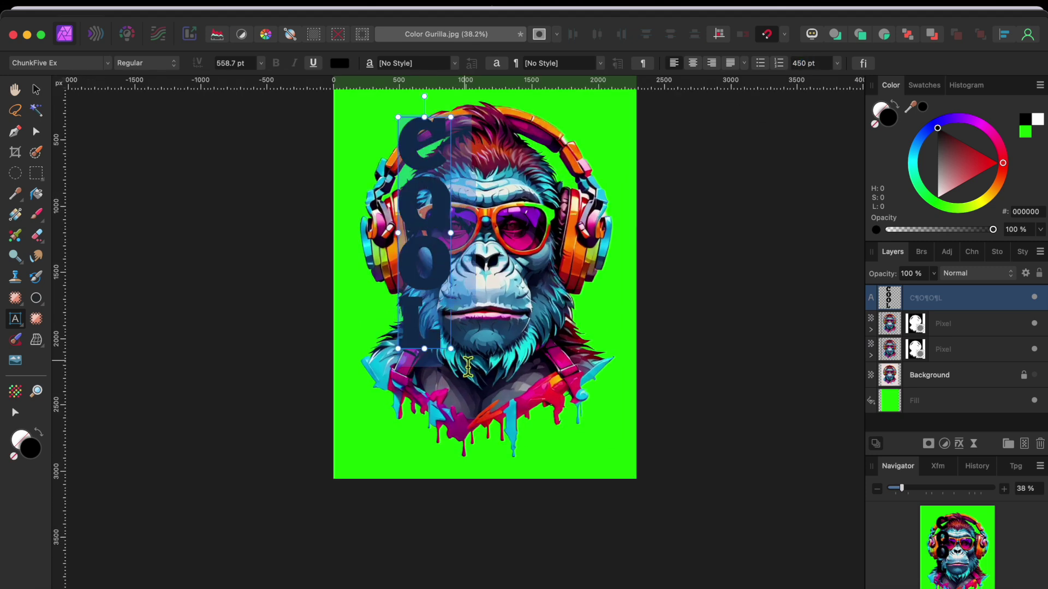
left_click_drag(457, 356, 471, 423)
scroll(412, 285, "up", 4)
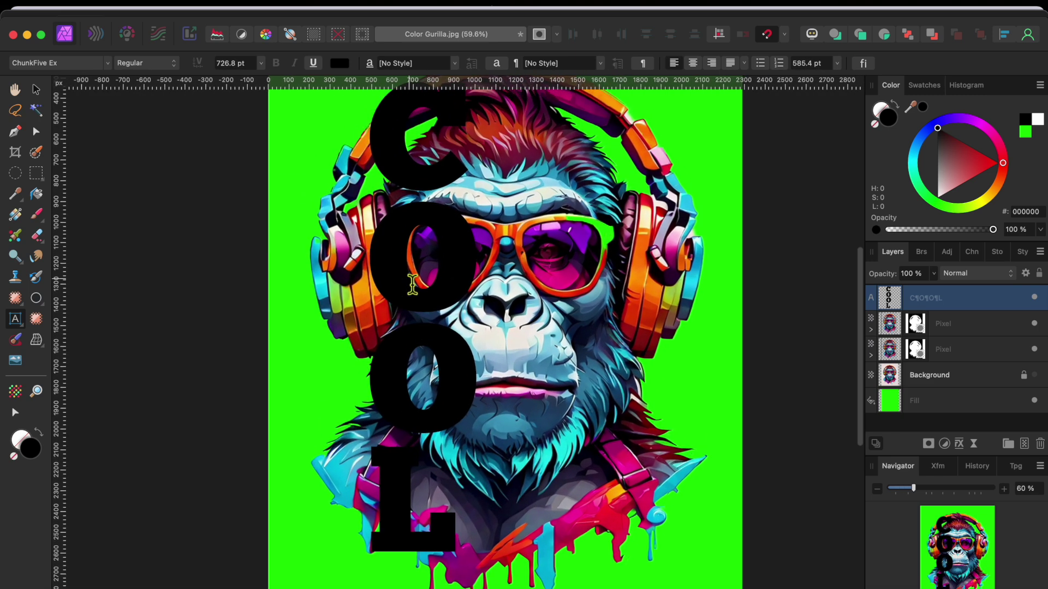
scroll(412, 285, "down", 2)
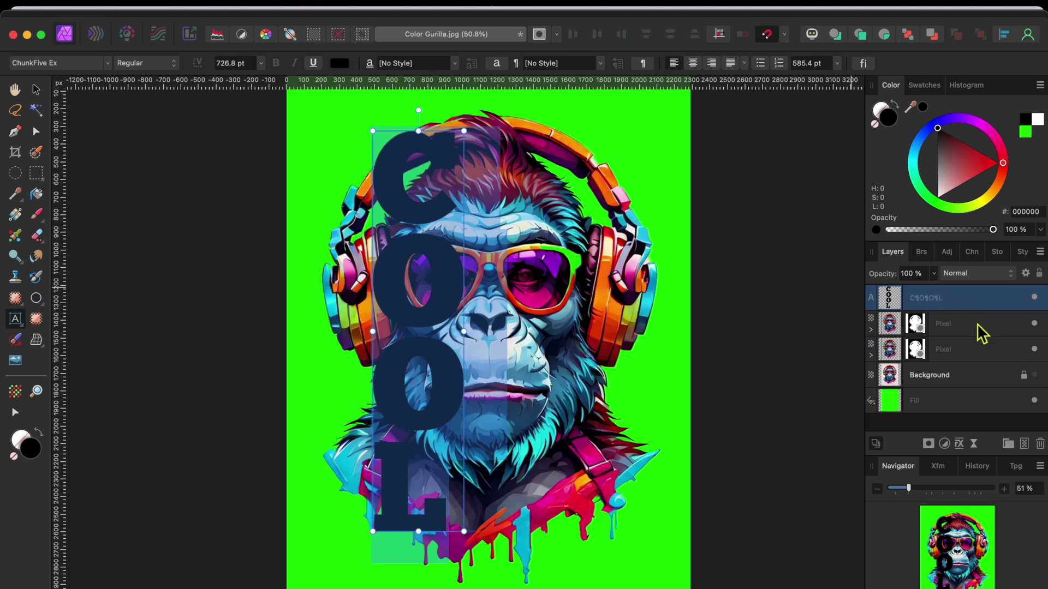
Drag the upper gorilla Pixel layer onto the COOL text layer to clip it inside
left_click_drag(976, 325, 967, 302)
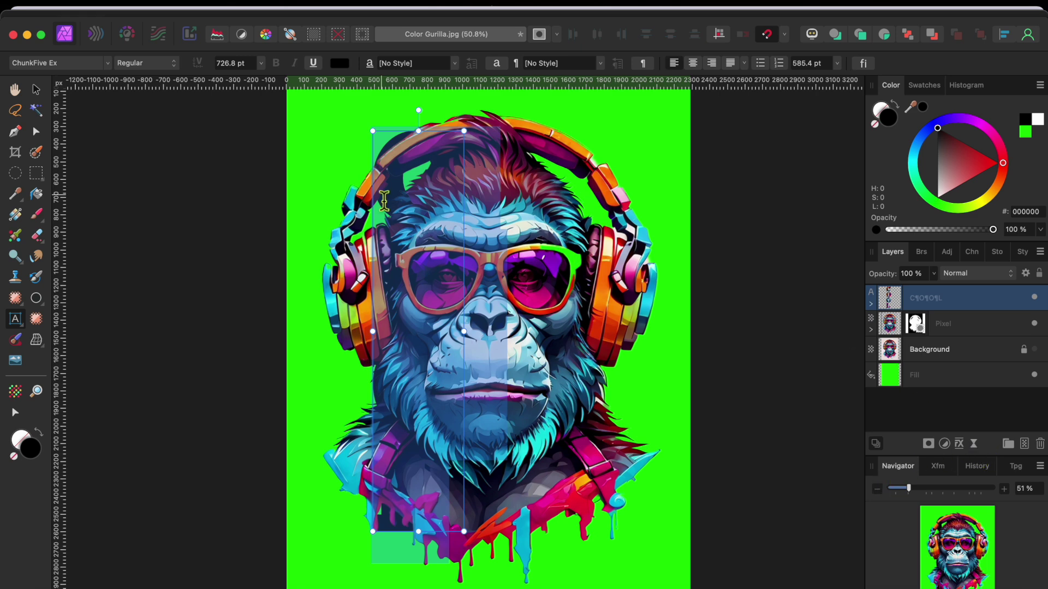
Add a 32.6 px Outline effect to COOL in green #16FF00 sampled from the canvas
left_click(958, 445)
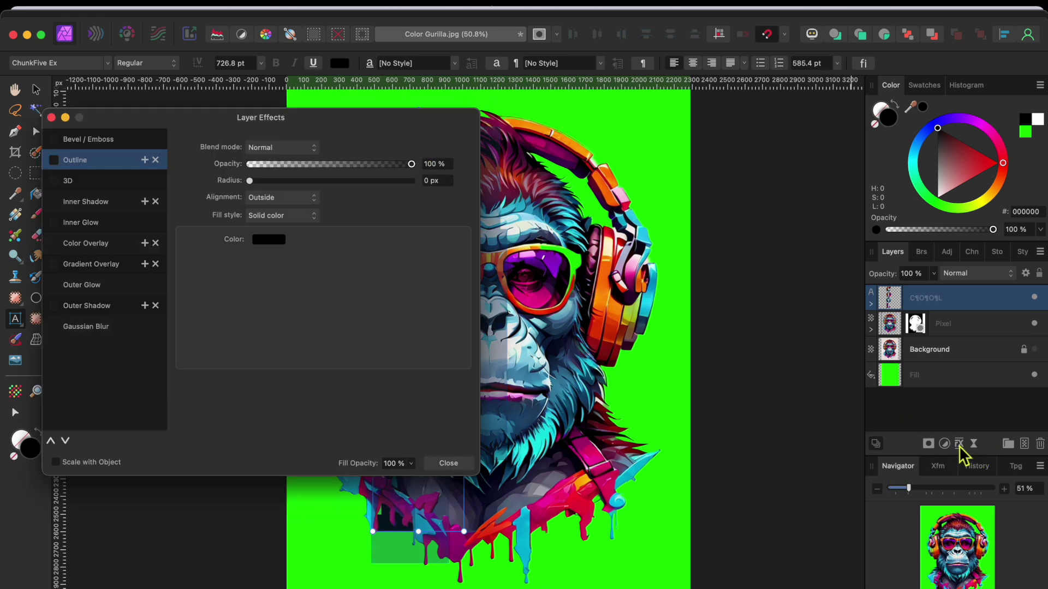
left_click(53, 160)
scroll(633, 333, "left", 5)
scroll(633, 333, "left", 3)
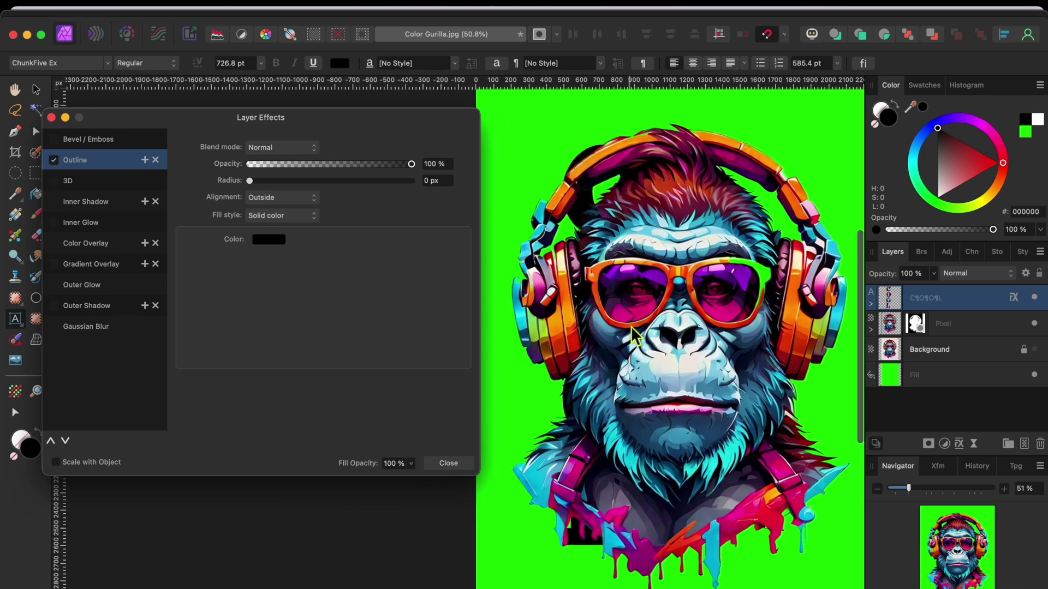
left_click(265, 244)
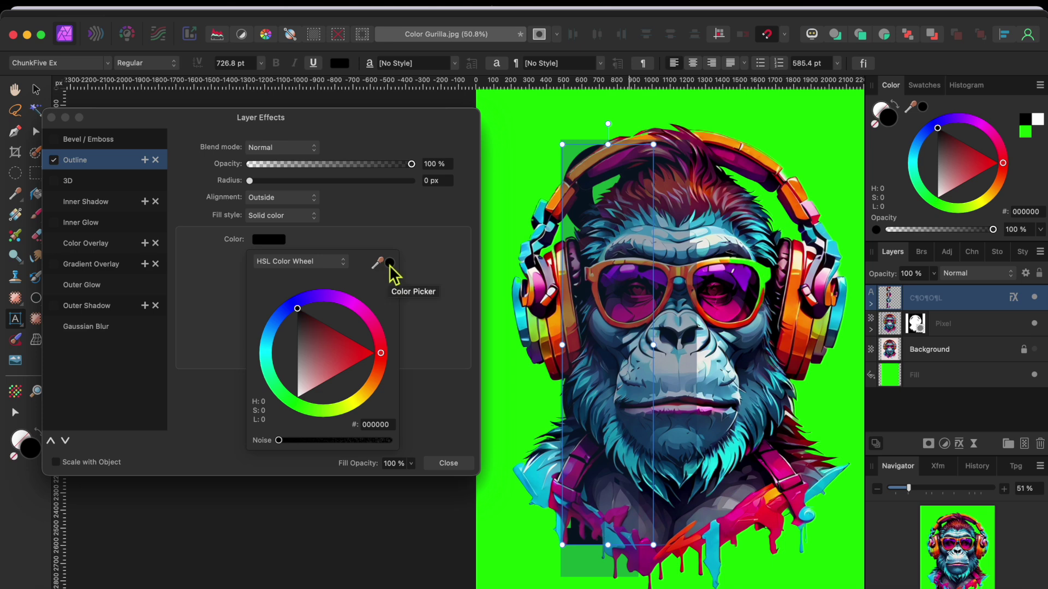
left_click_drag(396, 276, 521, 154)
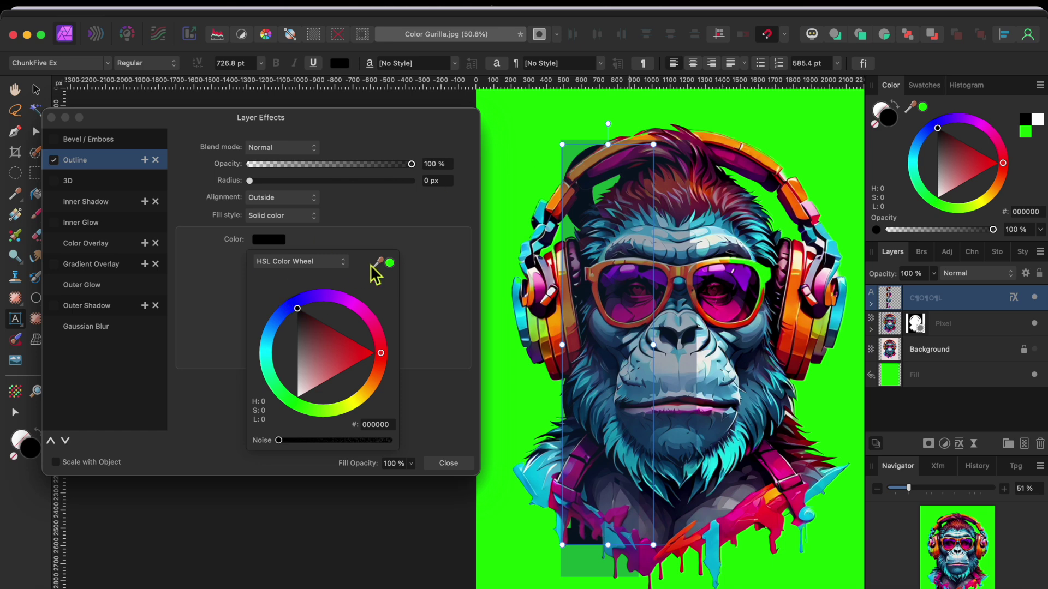
left_click(391, 265)
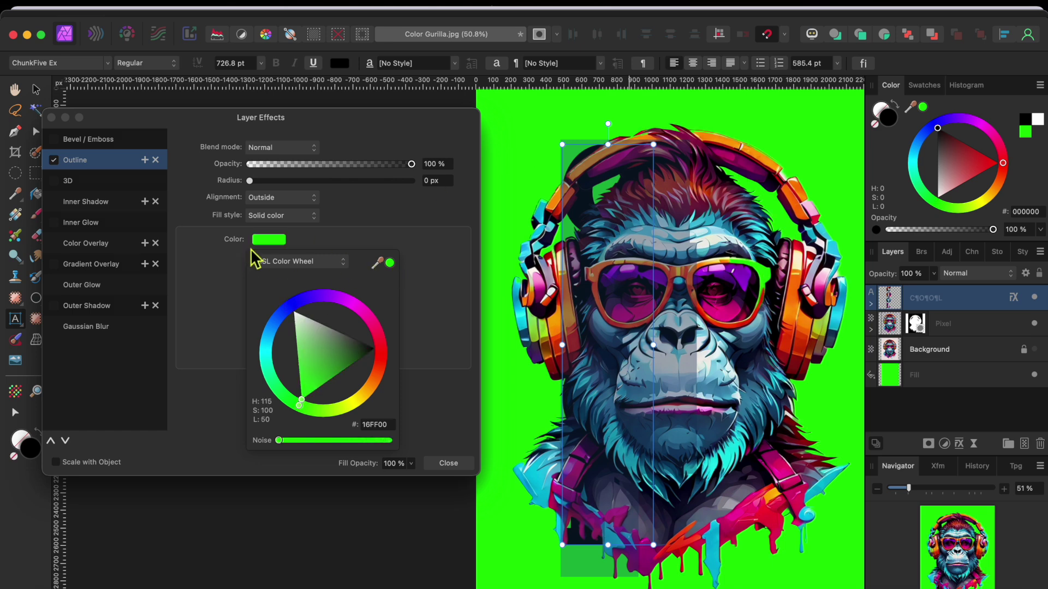
left_click_drag(251, 182, 362, 192)
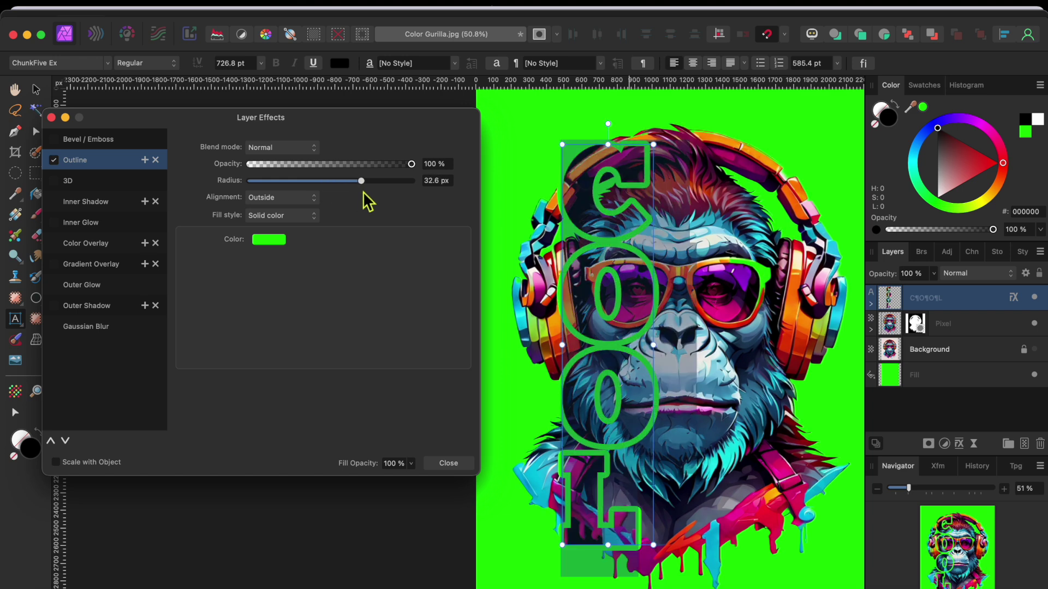
left_click(51, 117)
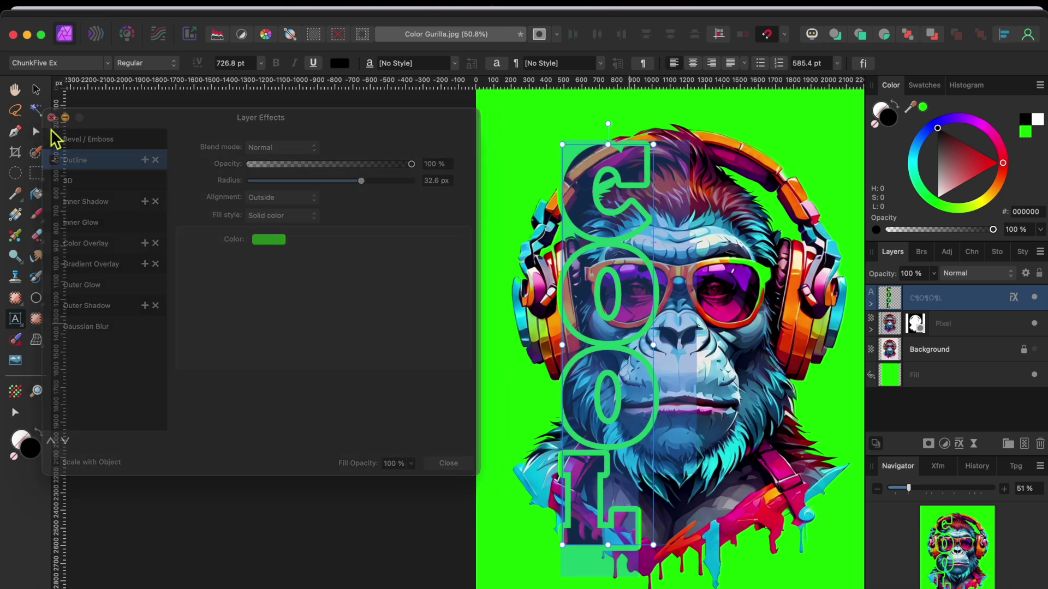
Add an inverted mask to the remaining gorilla Pixel layer and select that mask for editing
scroll(521, 400, "right", 5)
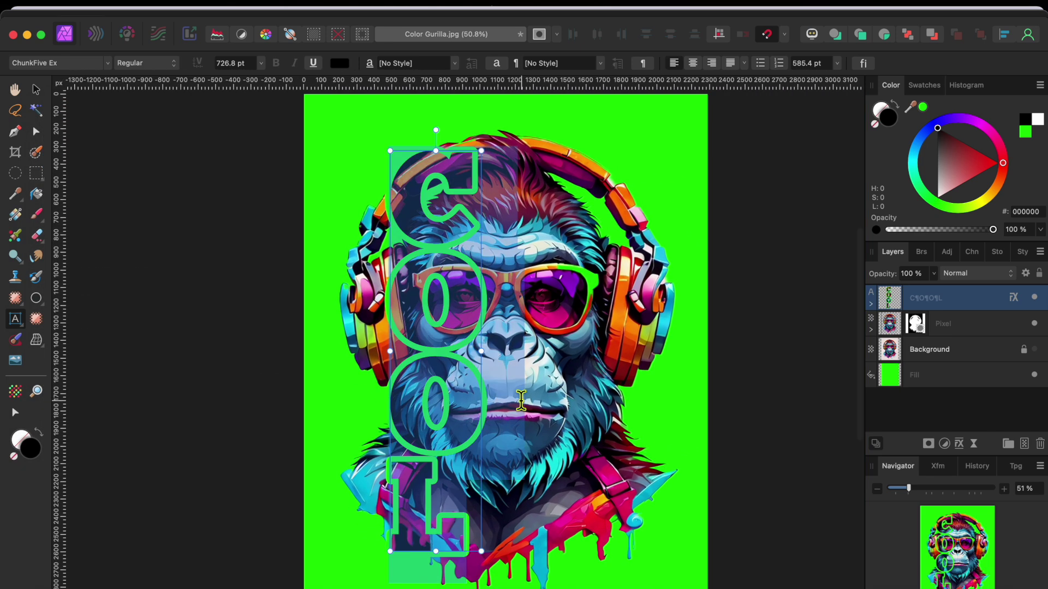
scroll(829, 557, "down", 1)
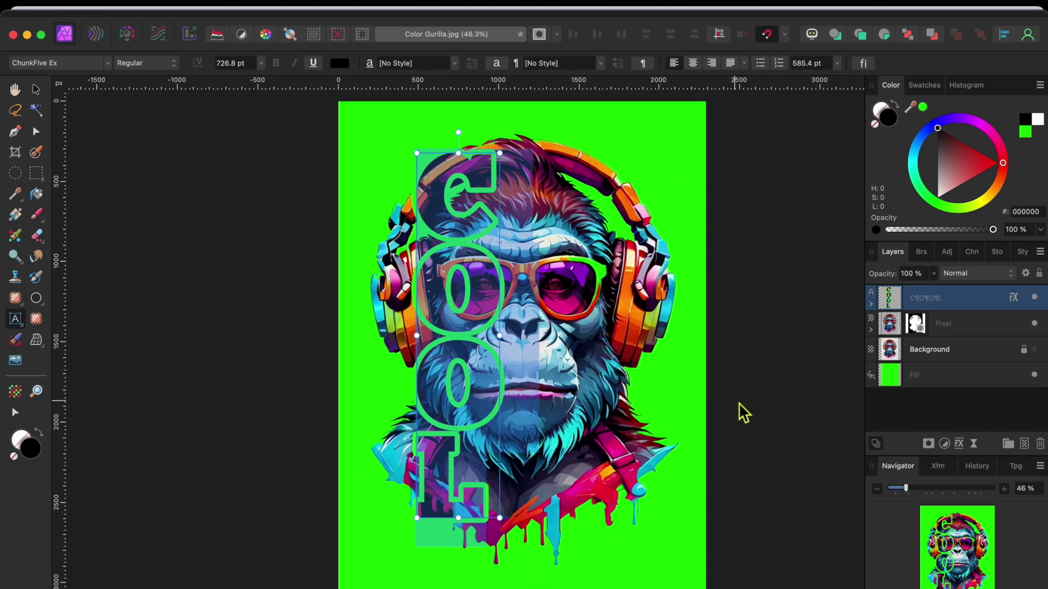
left_click(973, 328)
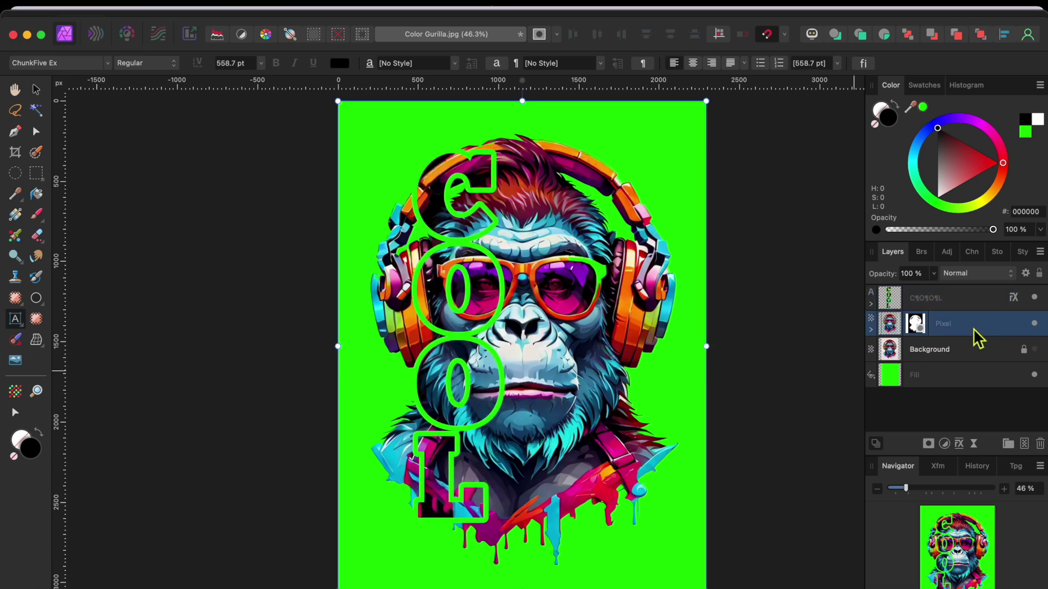
left_click(928, 444, "alt")
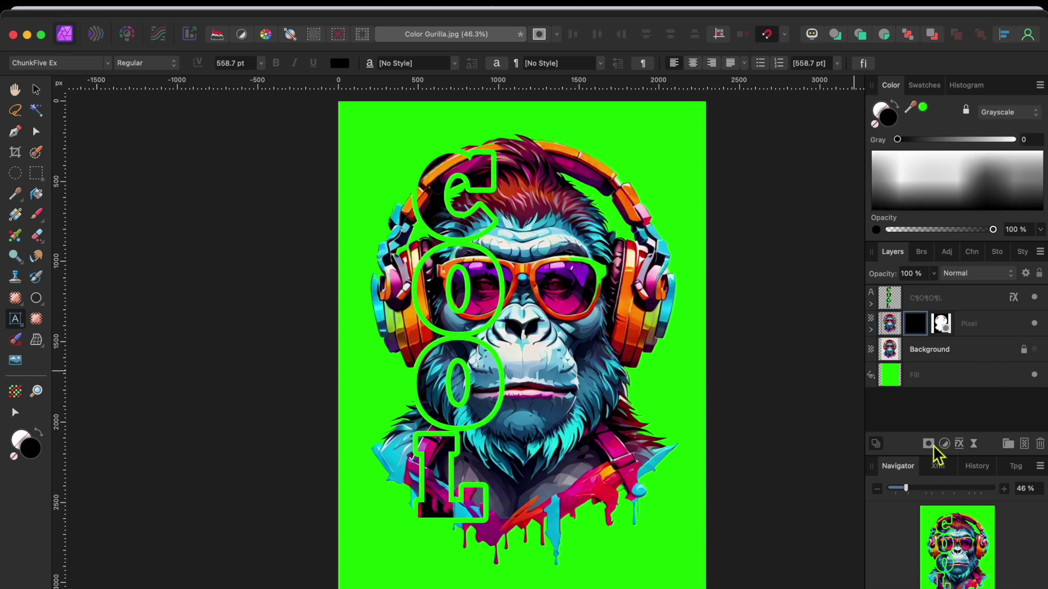
key("super+i")
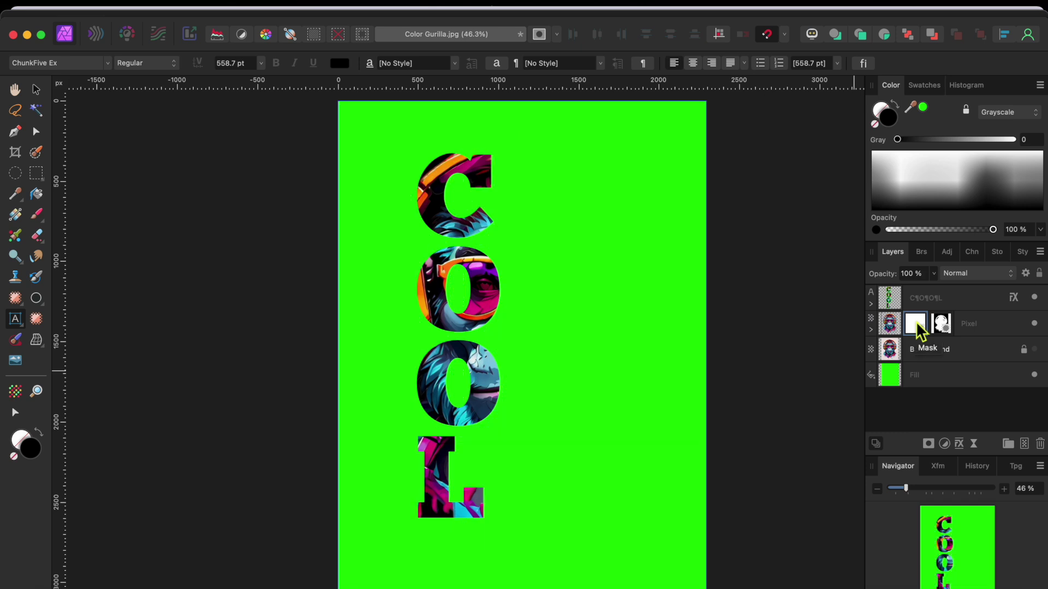
left_click(917, 324)
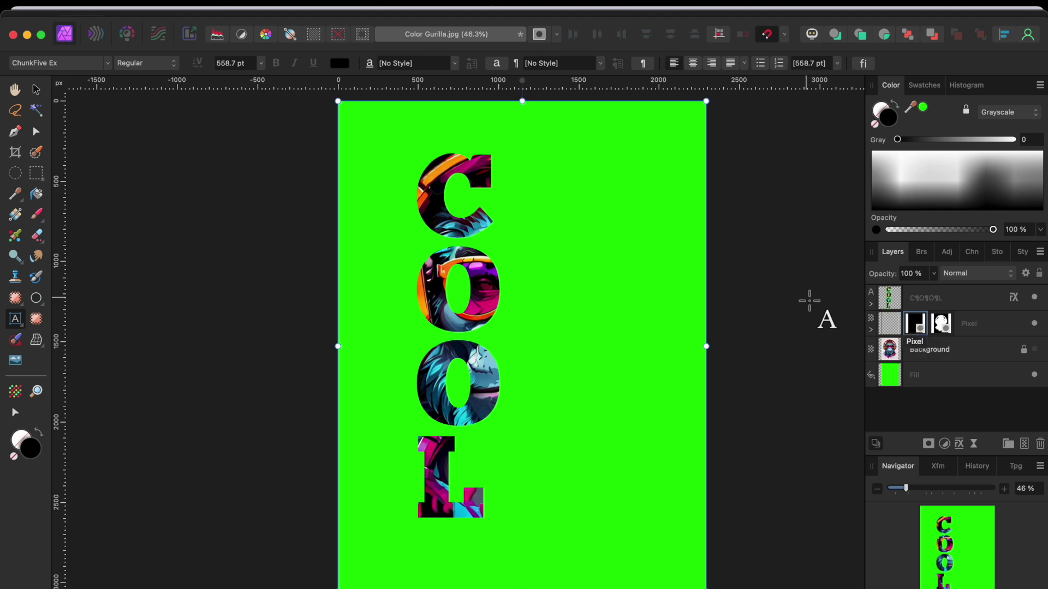
left_click(925, 253)
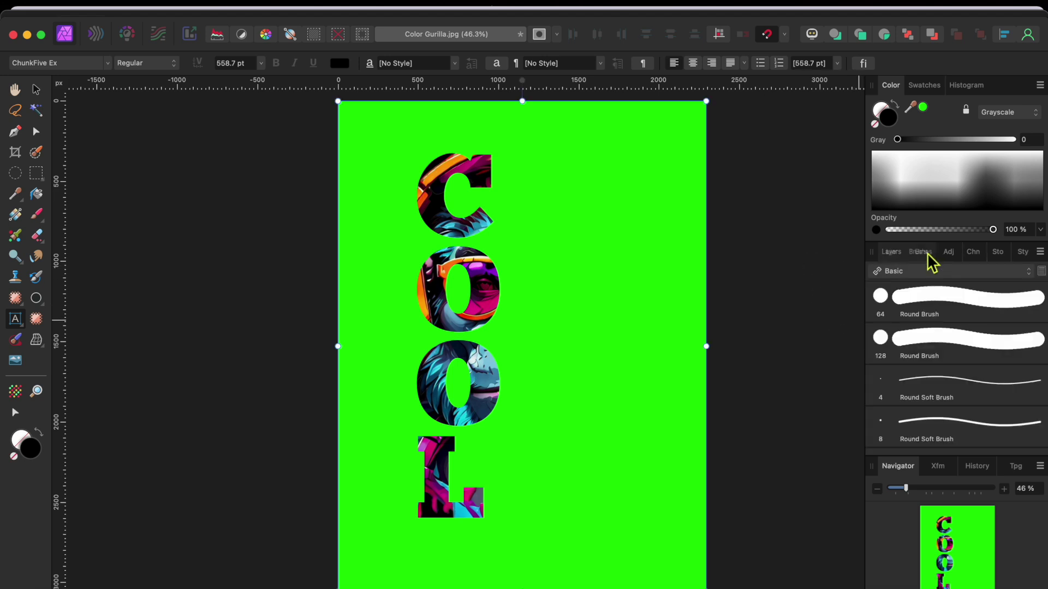
Paint the mask with an enlarged 128 px Round Brush to reveal the whole gorilla
left_click(934, 349)
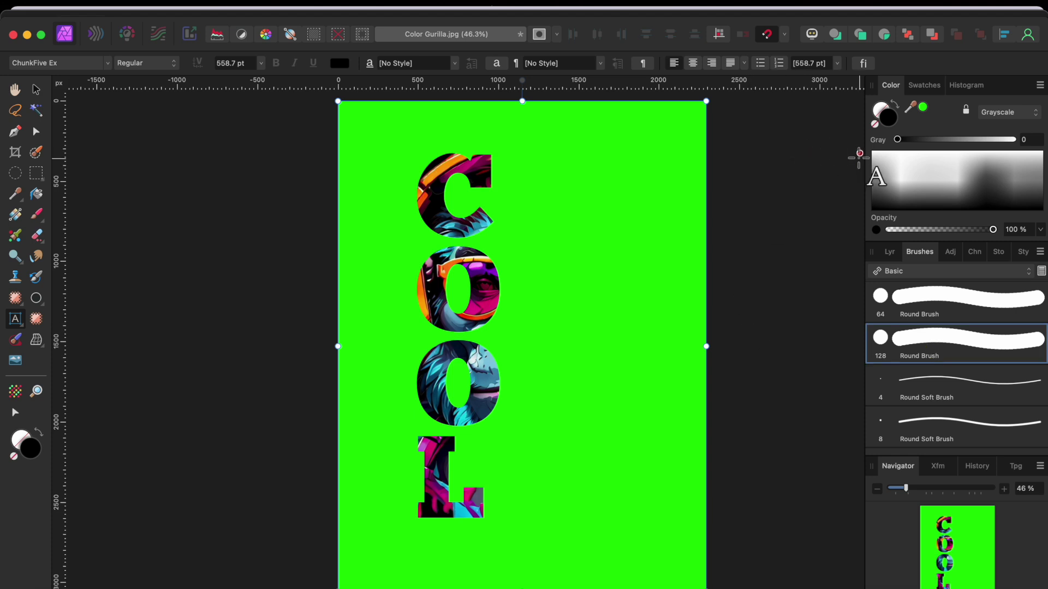
left_click(875, 124)
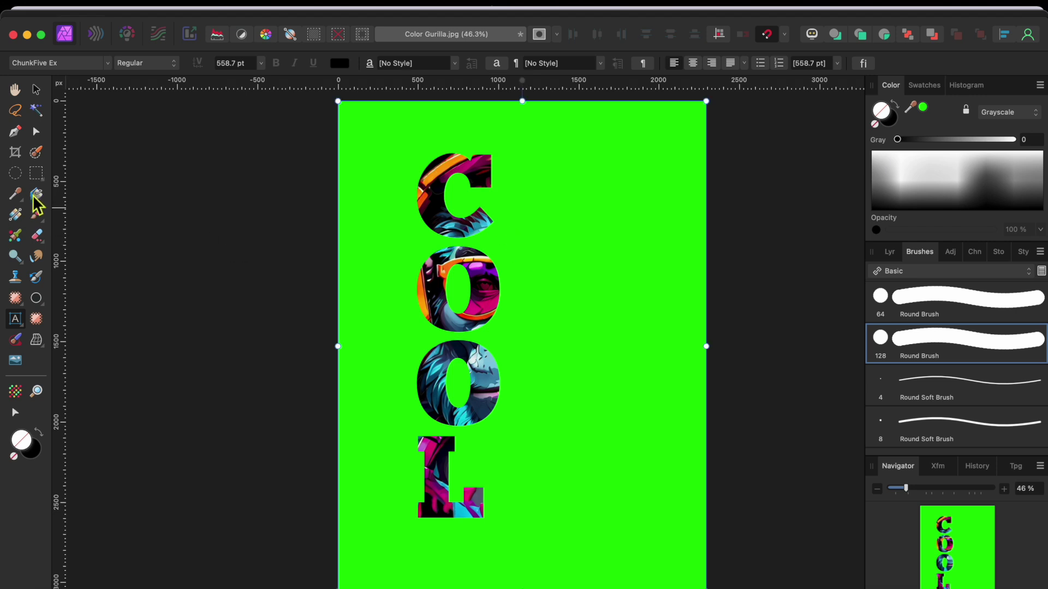
left_click(36, 214)
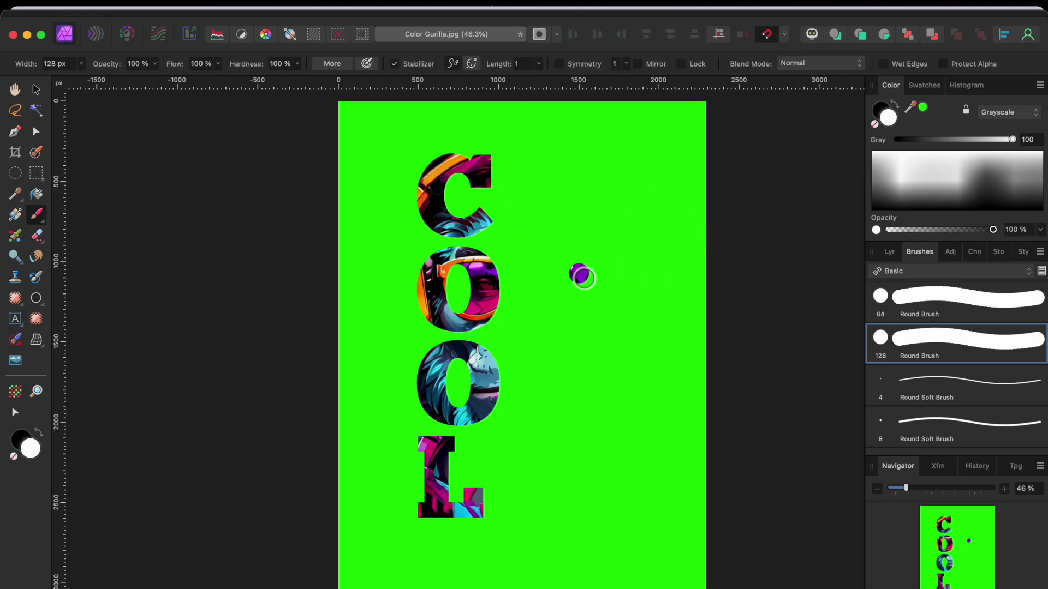
key("bracketright")
key("bracketright")
key("super+z")
mouse_move(482, 161)
left_mouse_down()
mouse_move(496, 144)
mouse_move(611, 175)
mouse_move(638, 224)
mouse_move(600, 328)
mouse_move(648, 315)
left_mouse_up()
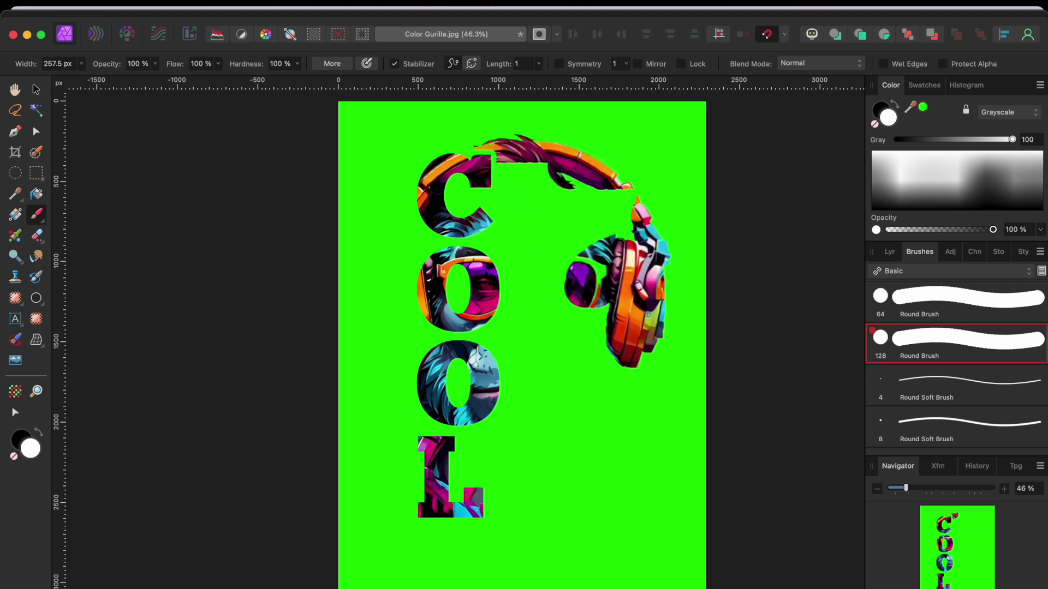
key("bracketright")
key("bracketright")
key("bracketright")
mouse_move(551, 524)
left_mouse_down()
mouse_move(537, 540)
mouse_move(502, 333)
mouse_move(505, 240)
mouse_move(571, 194)
mouse_move(601, 360)
mouse_move(636, 375)
mouse_move(622, 531)
left_mouse_up()
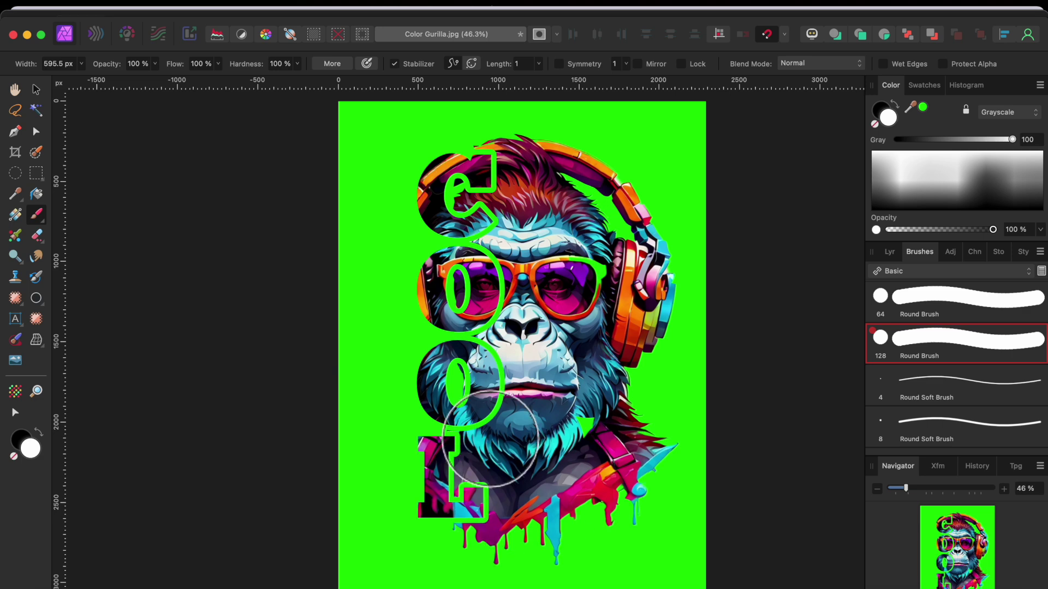
Paint black on the mask around the letter C and inside both O holes
key("bracketleft")
key("bracketleft")
key("bracketleft")
key("bracketleft")
key("bracketleft")
key("bracketleft")
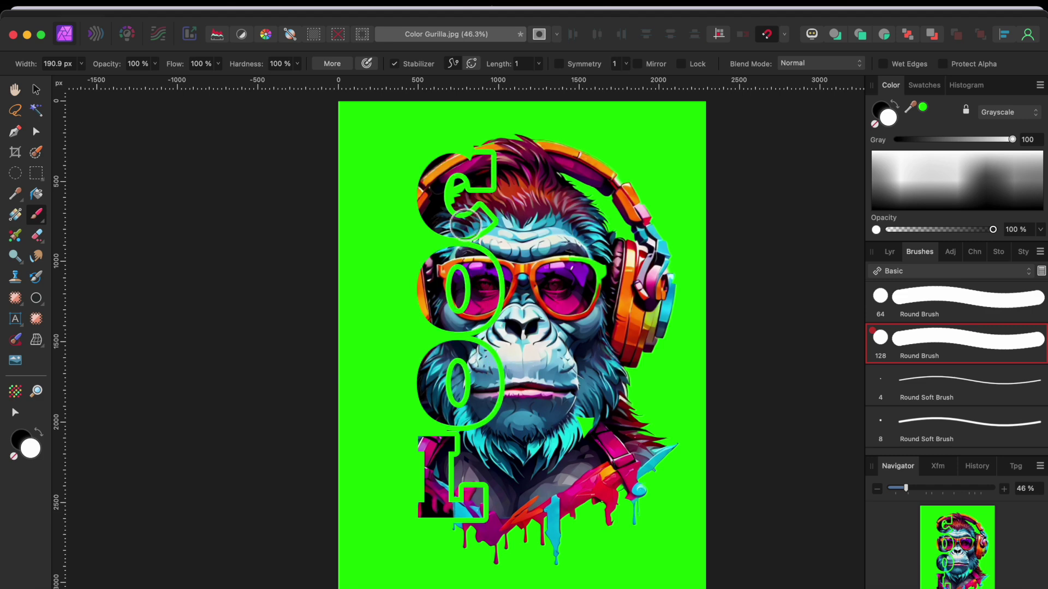
left_click(882, 109)
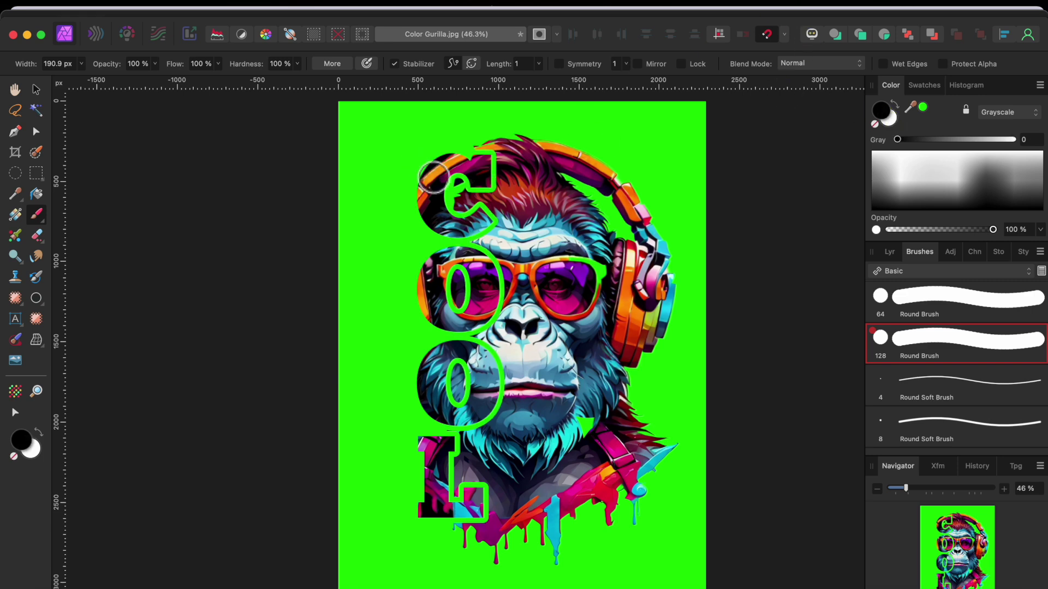
mouse_move(433, 176)
left_mouse_down()
mouse_move(465, 216)
mouse_move(483, 175)
left_mouse_up()
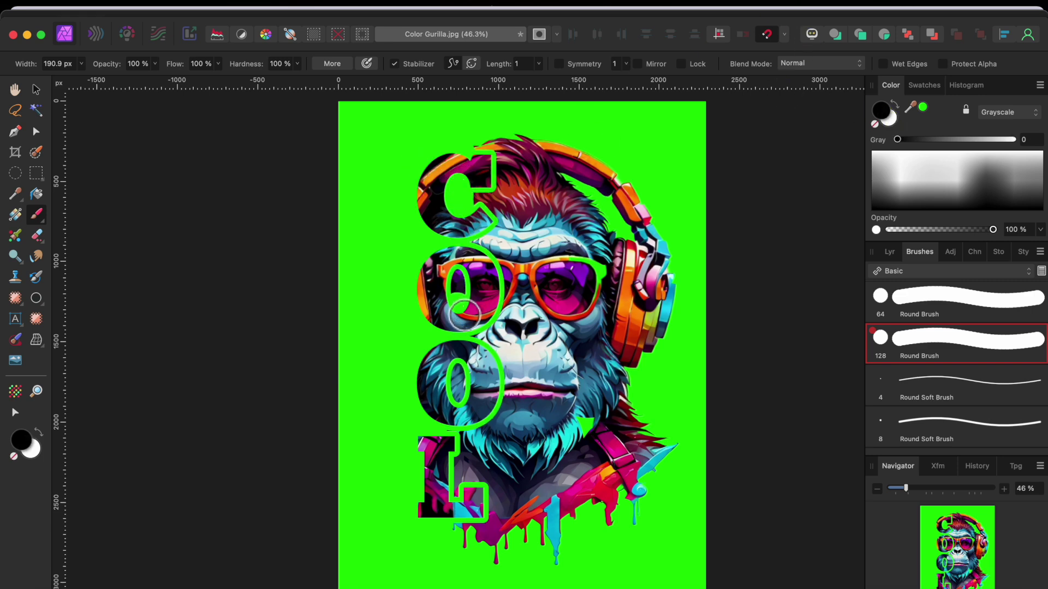
left_click(457, 287)
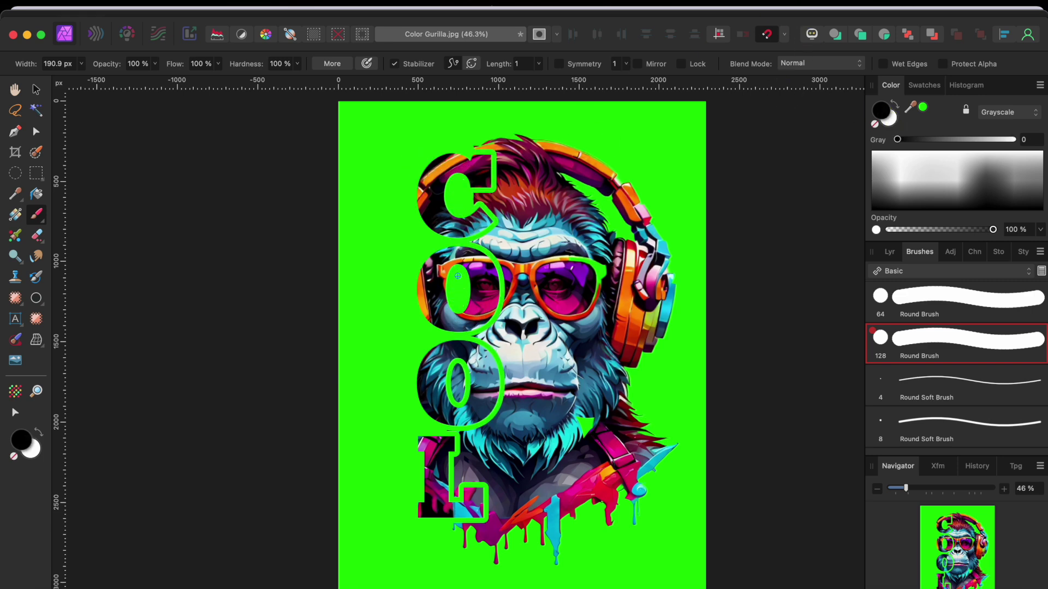
left_click(456, 391)
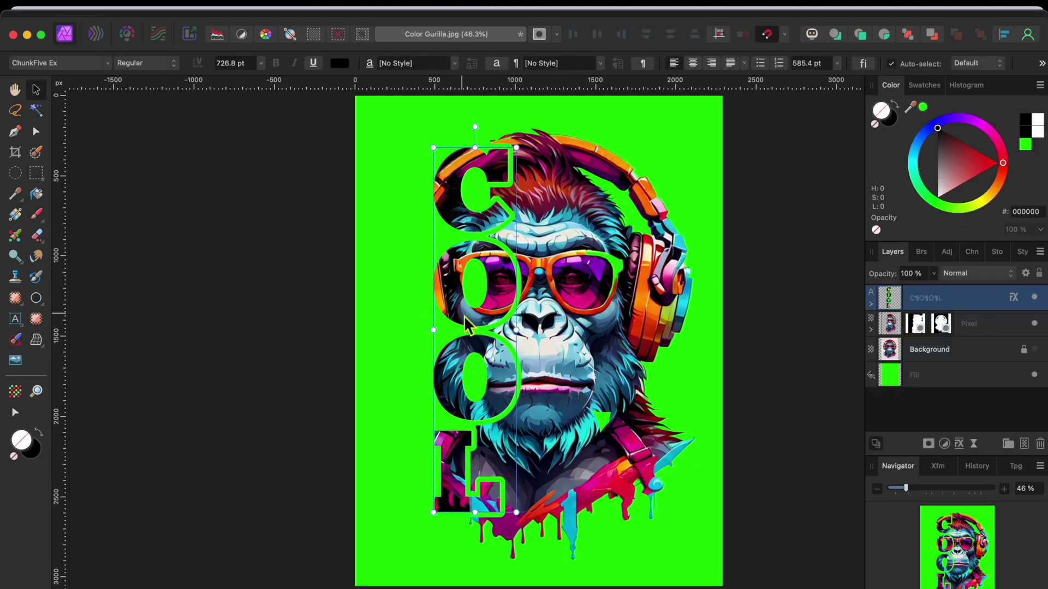
Add a 3D layer effect with 27.2 px radius to the COOL text layer, then deselect
left_click(961, 445)
scroll(554, 328, "left", 5)
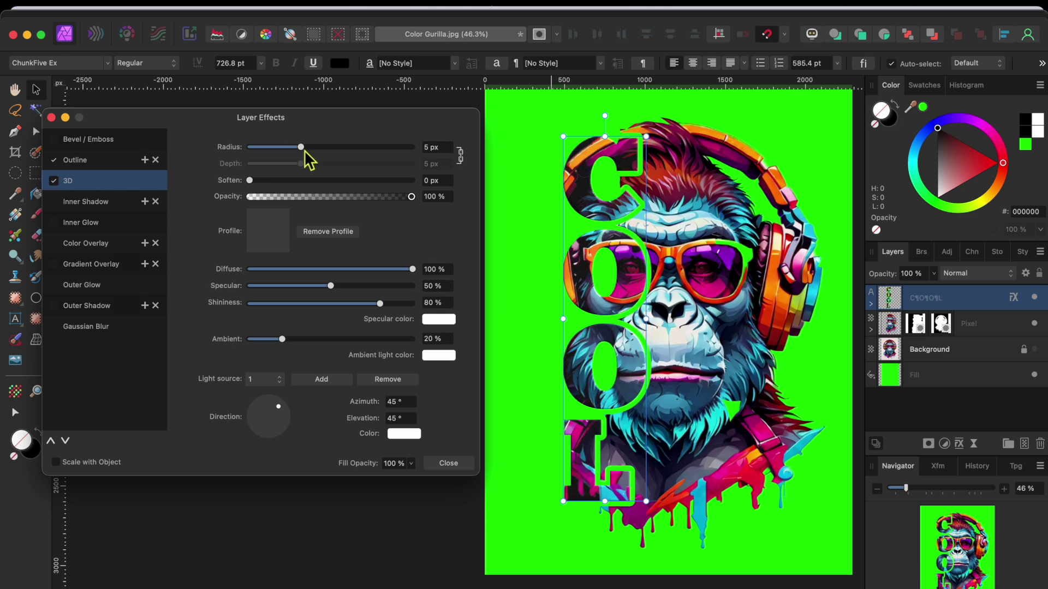
left_click_drag(302, 147, 355, 154)
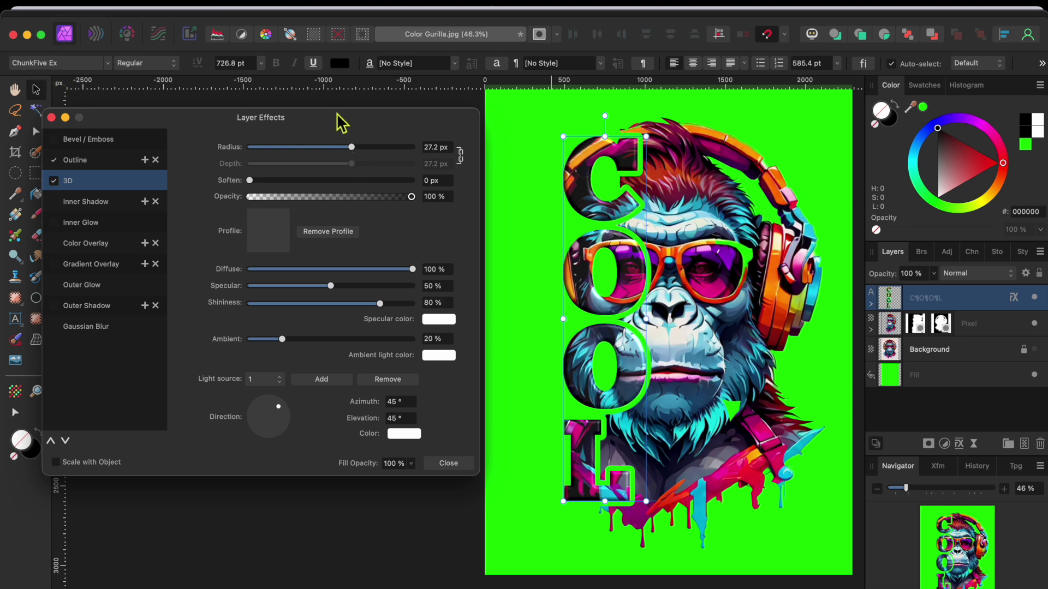
left_click(51, 117)
scroll(712, 251, "right", 5)
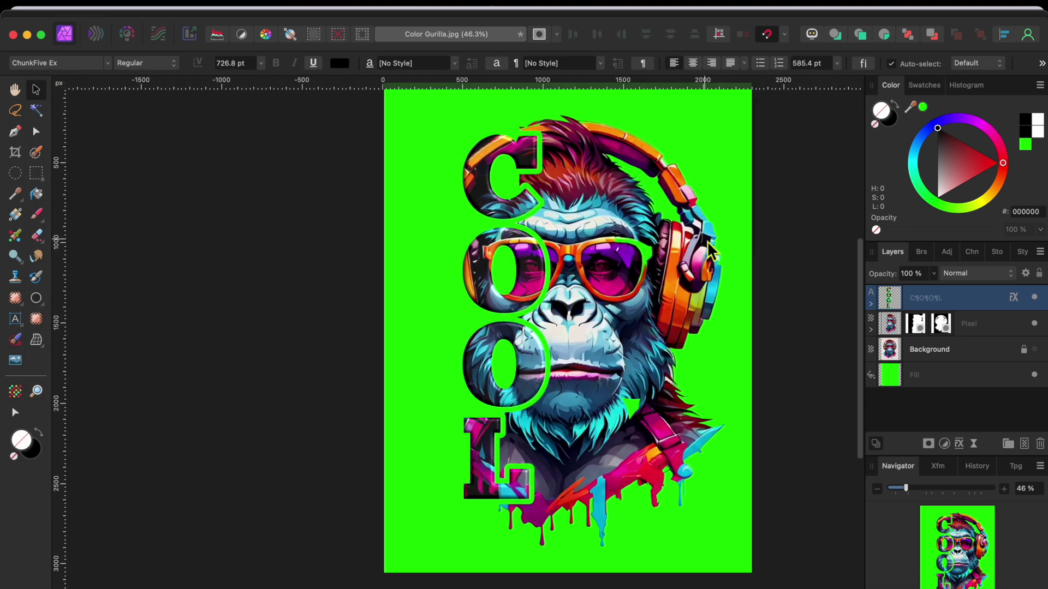
key("super+d")
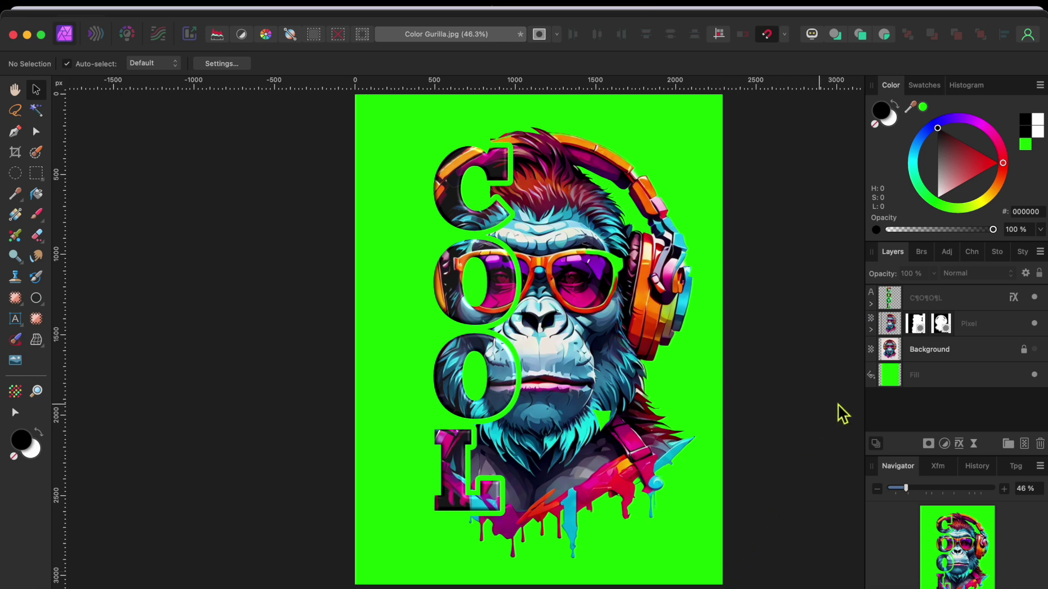
Change the green background Fill layer to white
left_click(970, 381)
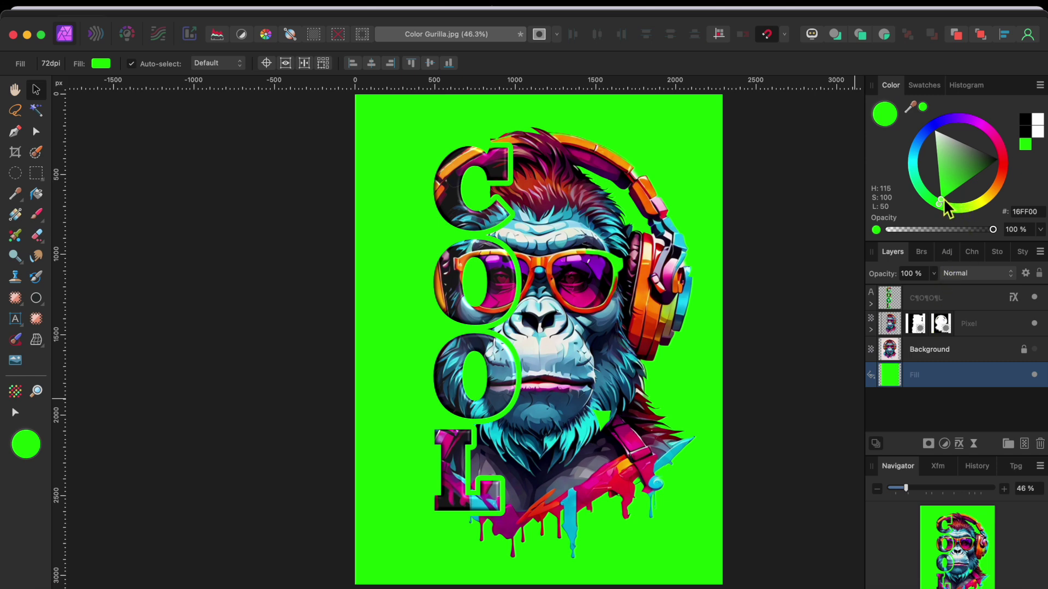
left_click_drag(944, 203, 942, 112)
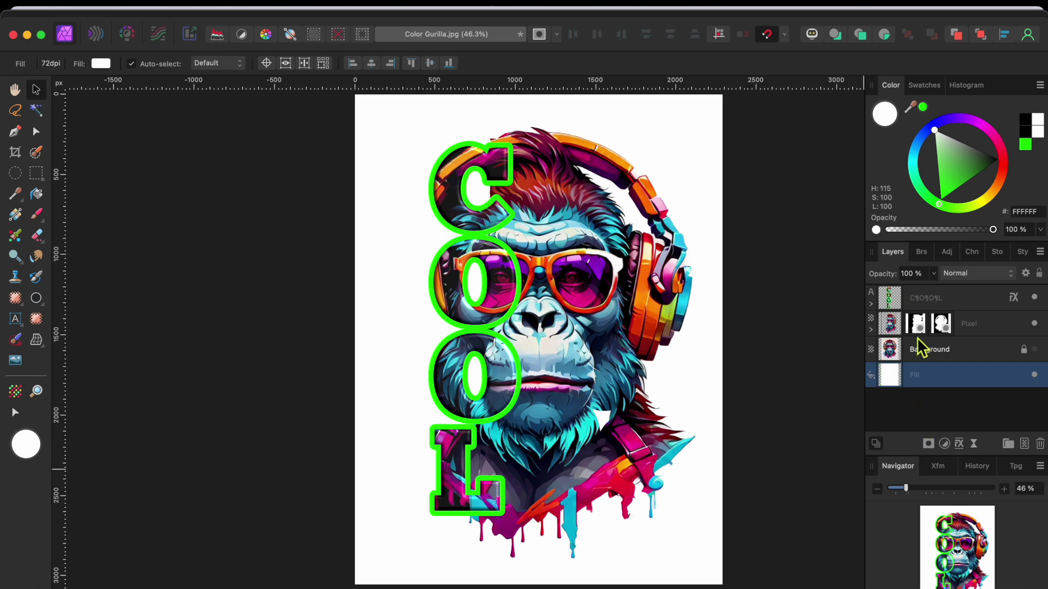
Set the COOL text's Outline effect colour to white FFFFFF, then deselect the layer
left_click(910, 300)
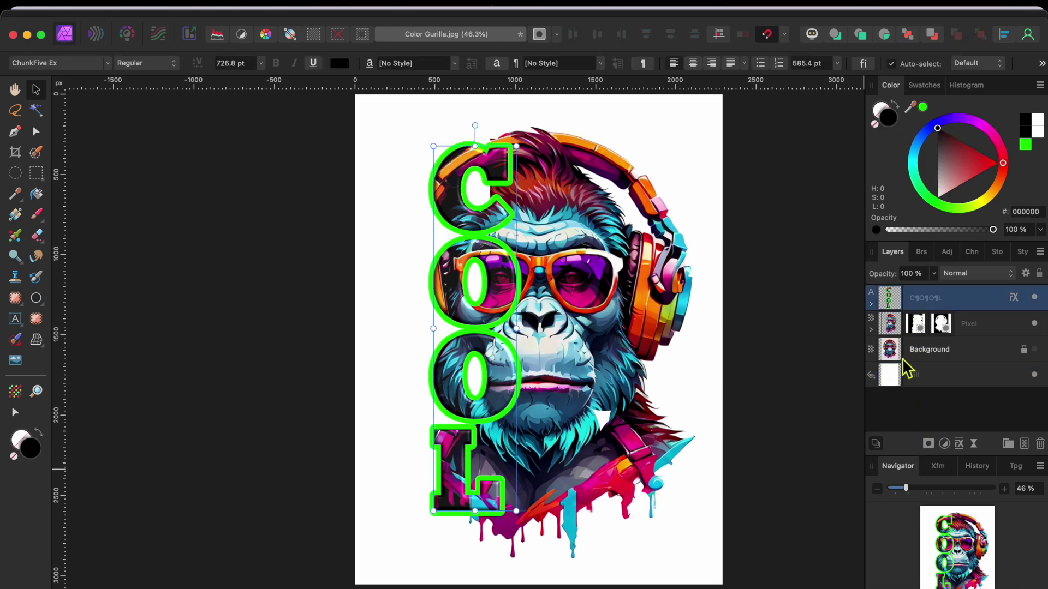
left_click(959, 444)
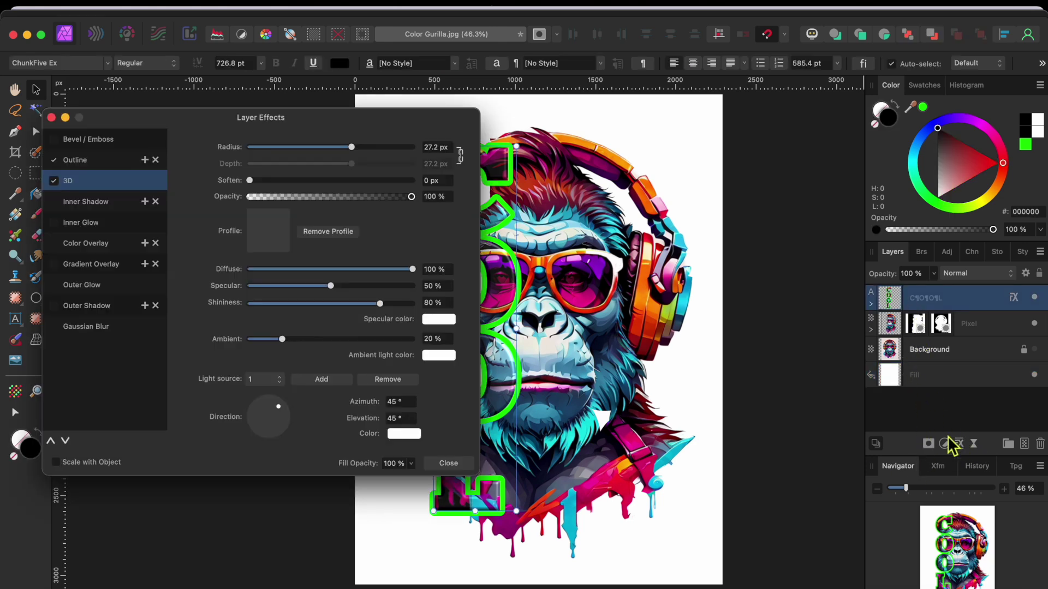
left_click(103, 160)
left_click(268, 241)
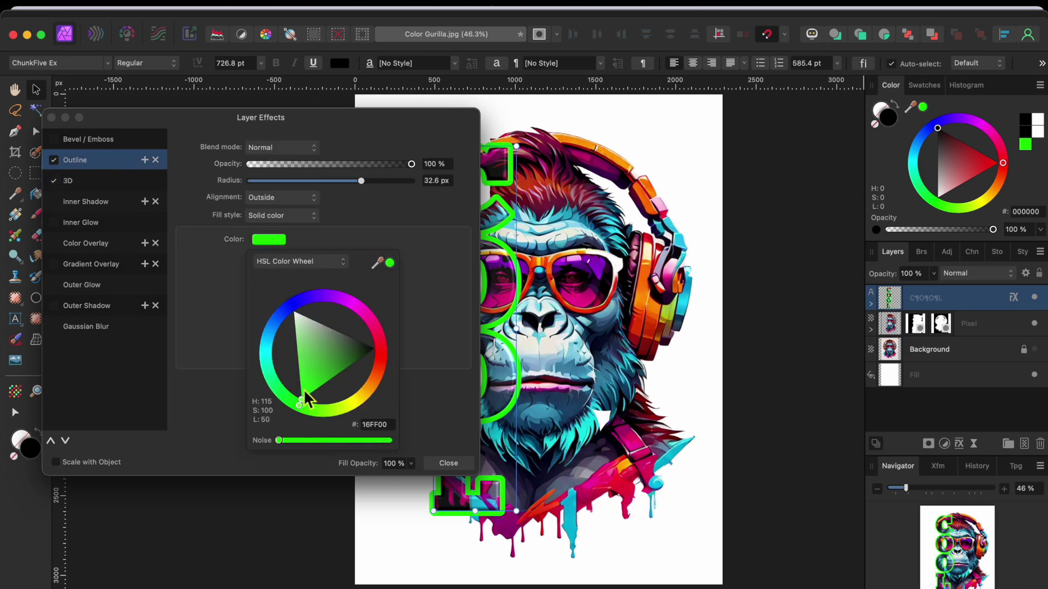
left_click_drag(304, 406, 293, 311)
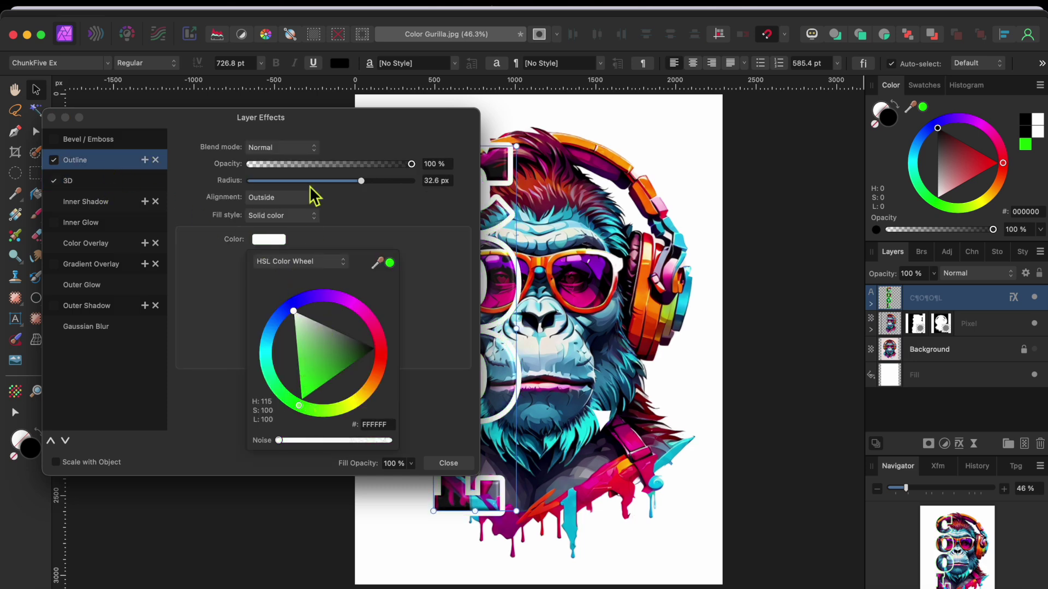
left_click(51, 118)
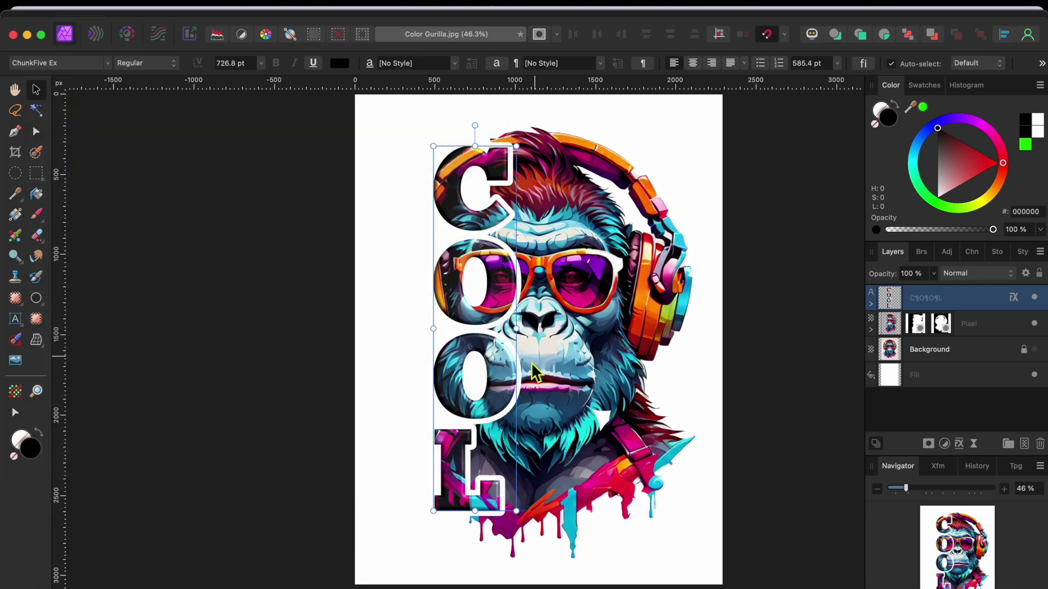
left_click(770, 415)
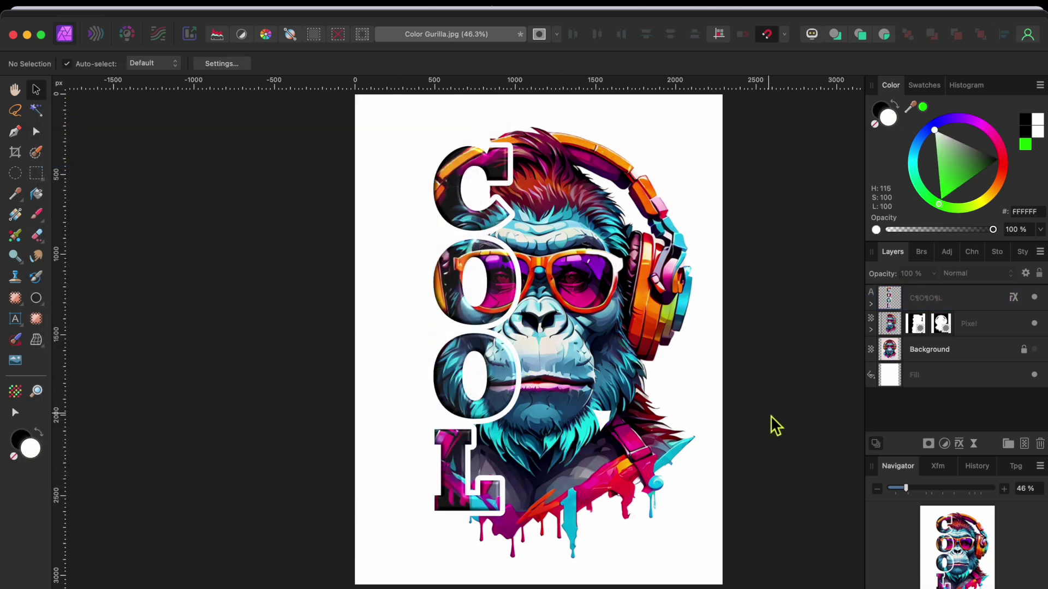